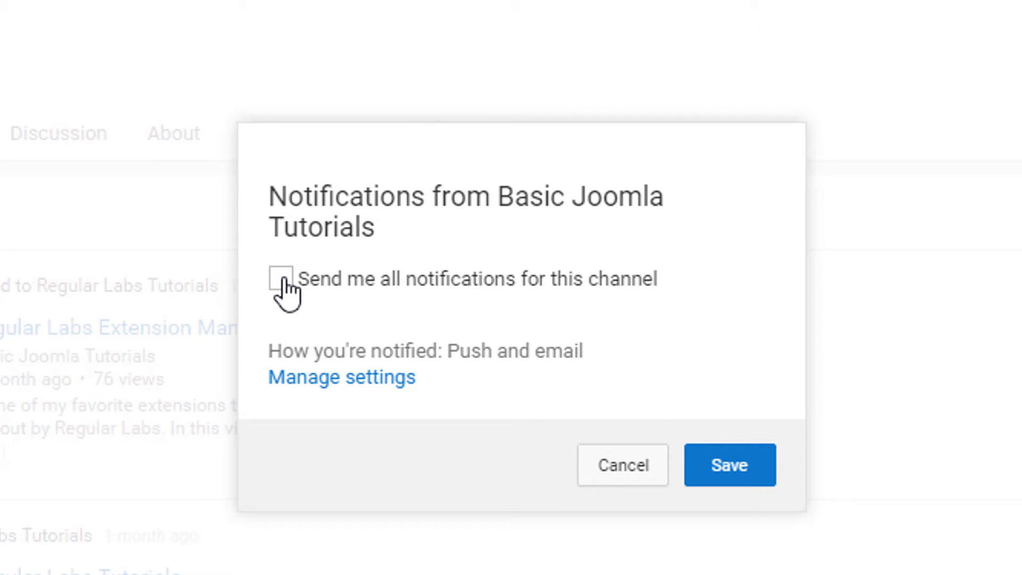
Turn on all notifications for the Basic Joomla Tutorials channel and save the setting
click(282, 279)
click(721, 468)
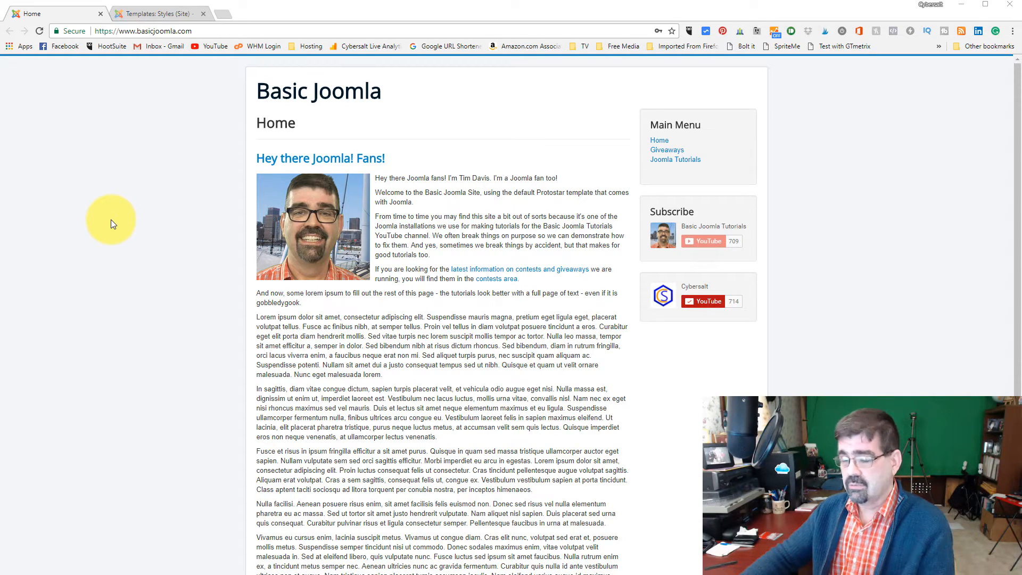
Switch to the Joomla administrator's site template styles and duplicate the protostar - Default style
click(143, 14)
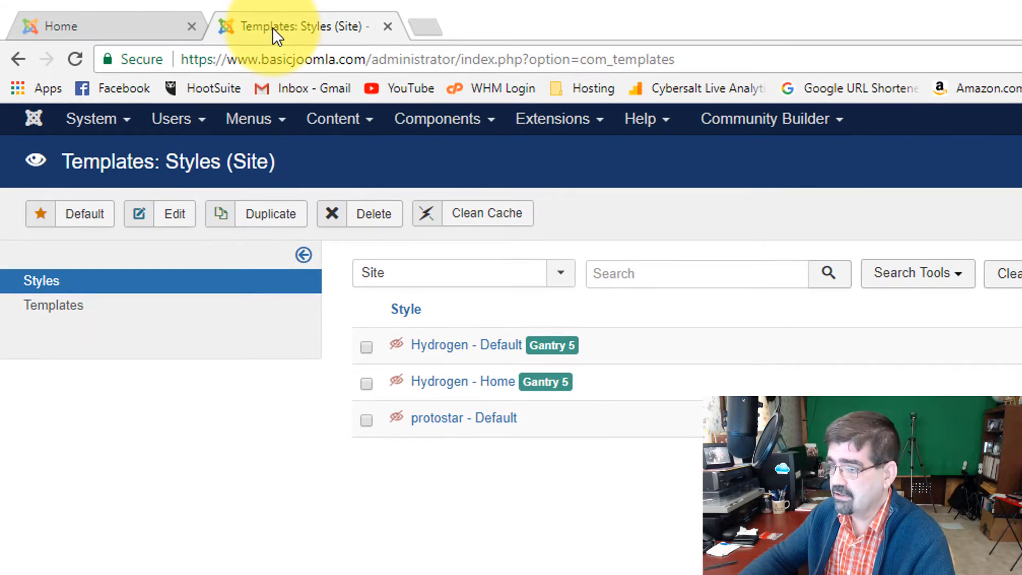
click(558, 122)
click(574, 243)
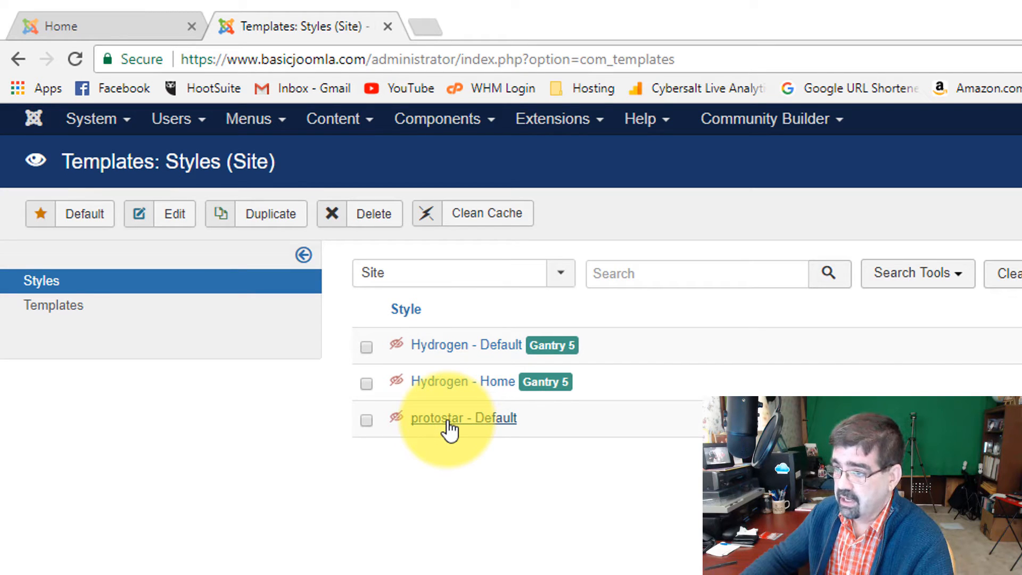
click(366, 420)
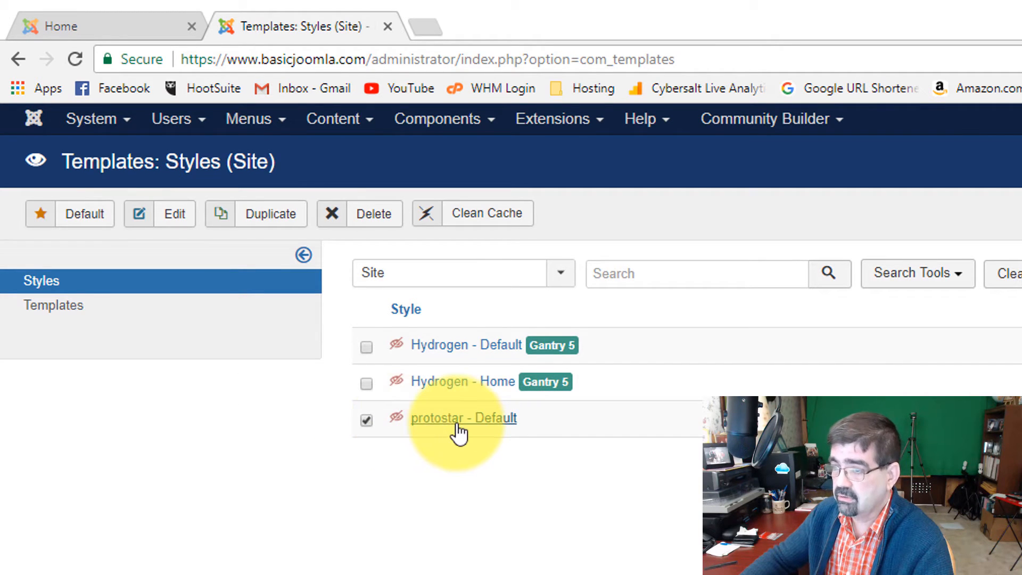
click(282, 233)
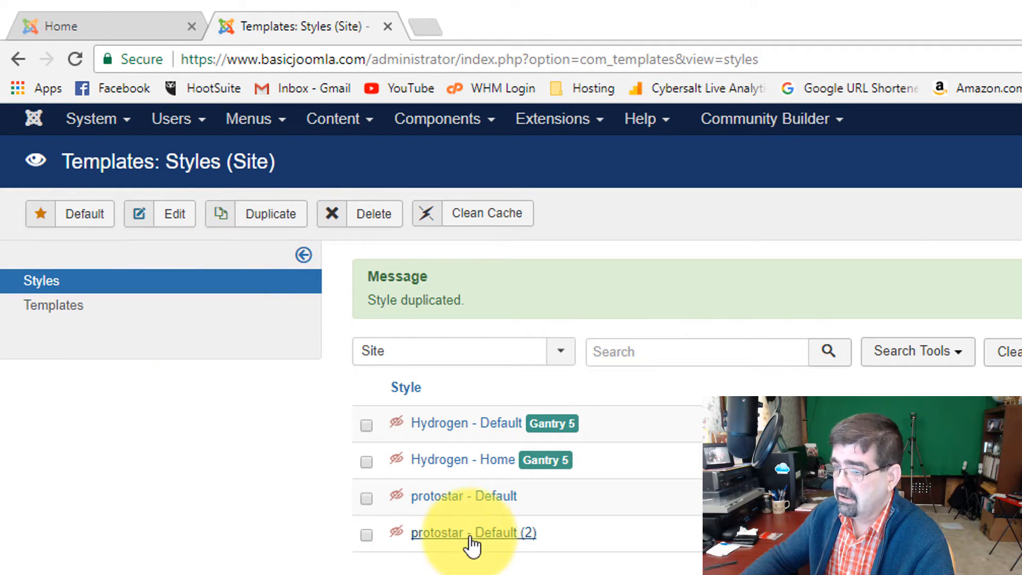
Open the duplicated protostar style for editing and rename it protostar - copy
click(456, 534)
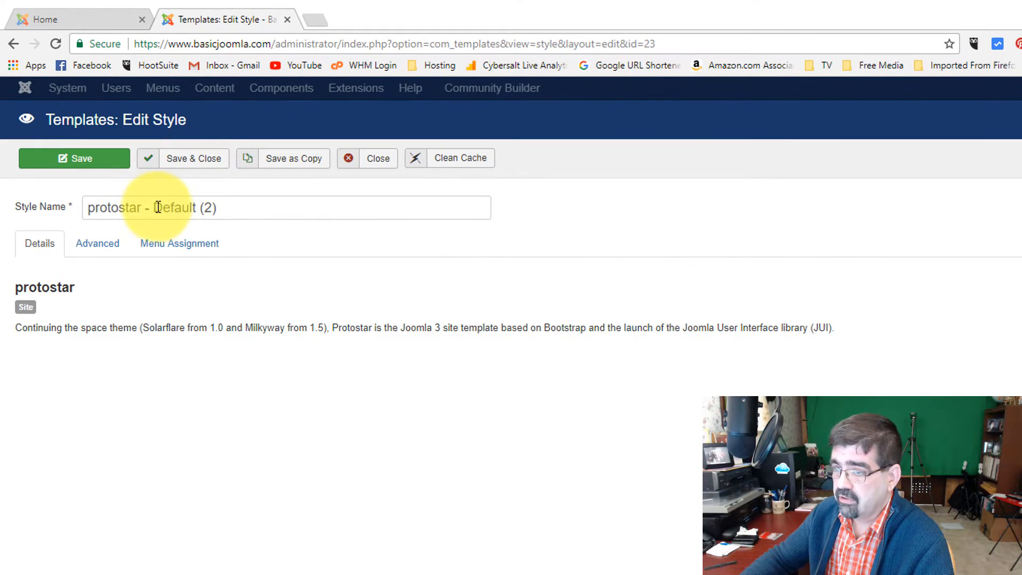
drag(158, 207, 235, 210)
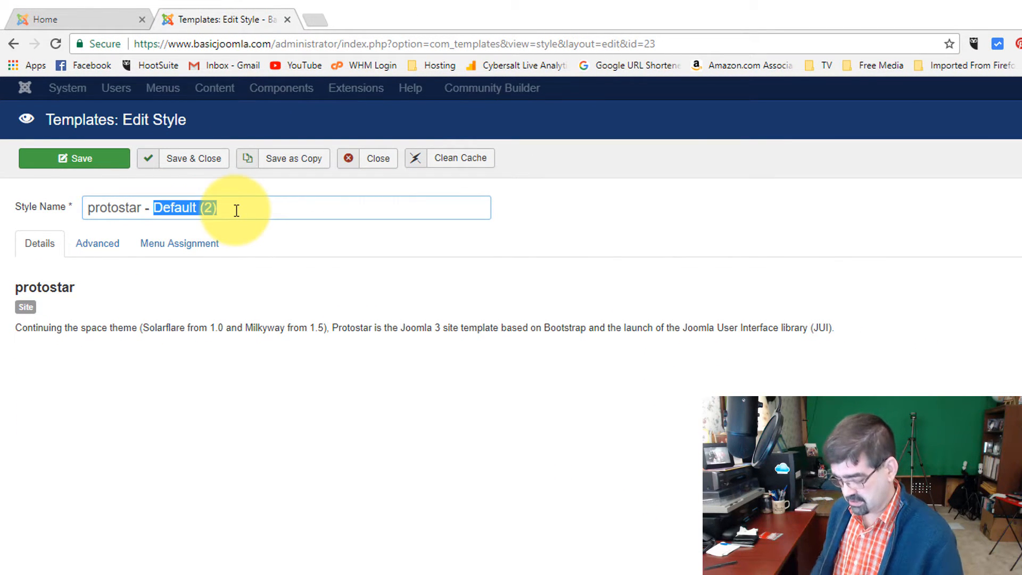
text(copy)
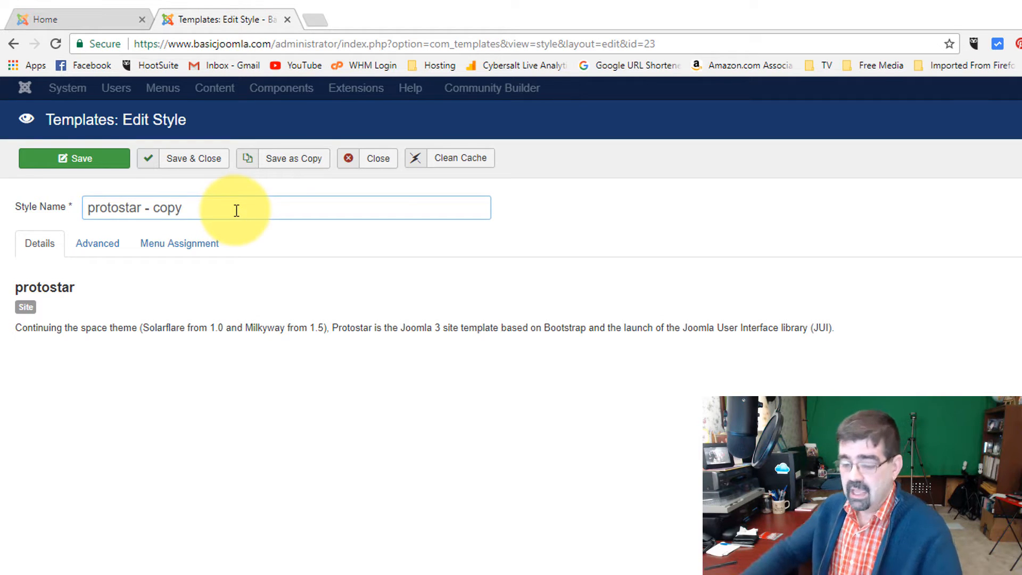
Change the style's advanced Template Colour to an orange, about #d66215
click(98, 243)
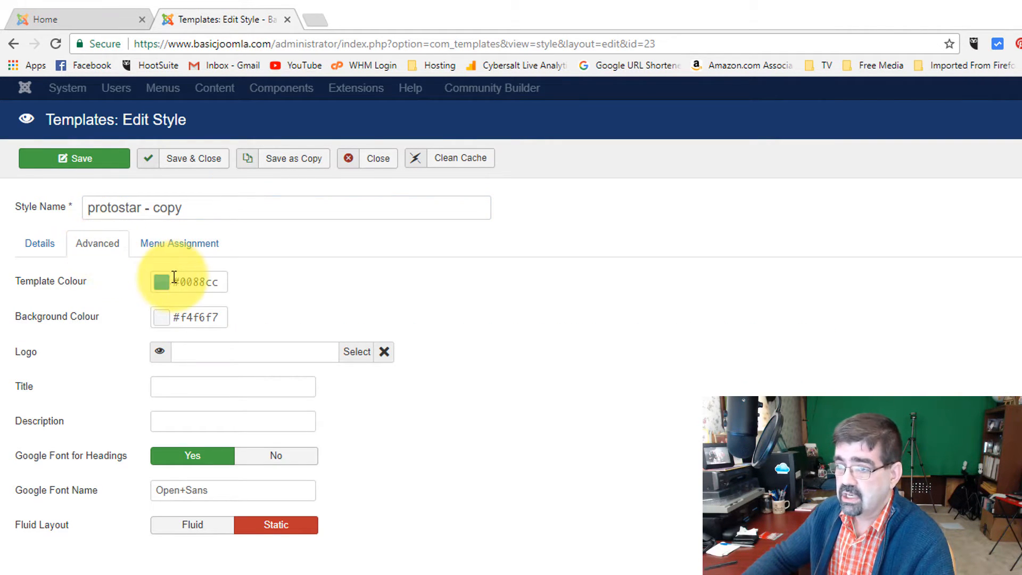
click(161, 282)
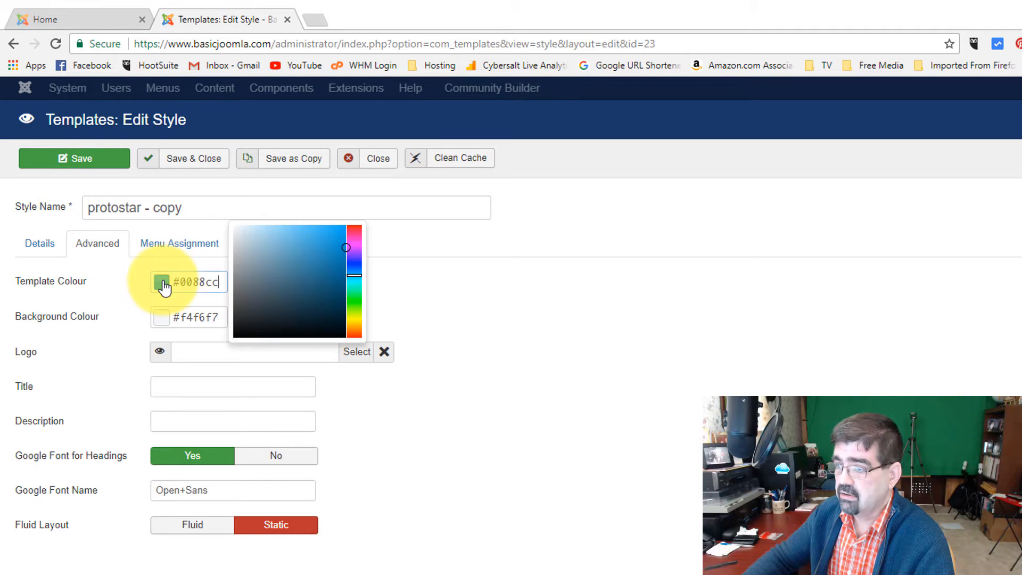
click(354, 331)
click(335, 244)
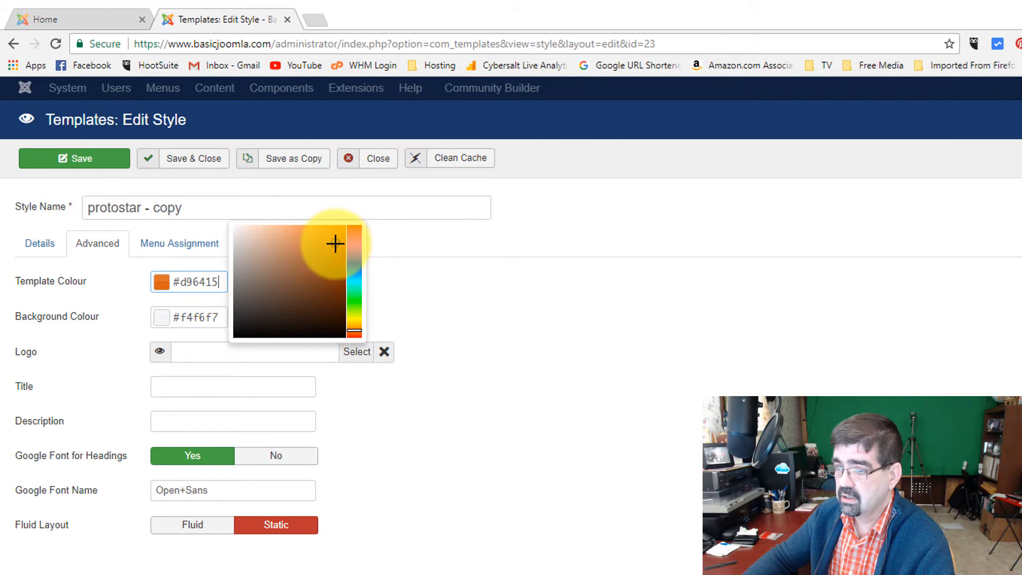
Change the Background Colour to a purple, about #bf30c9, then save and close the style
click(161, 326)
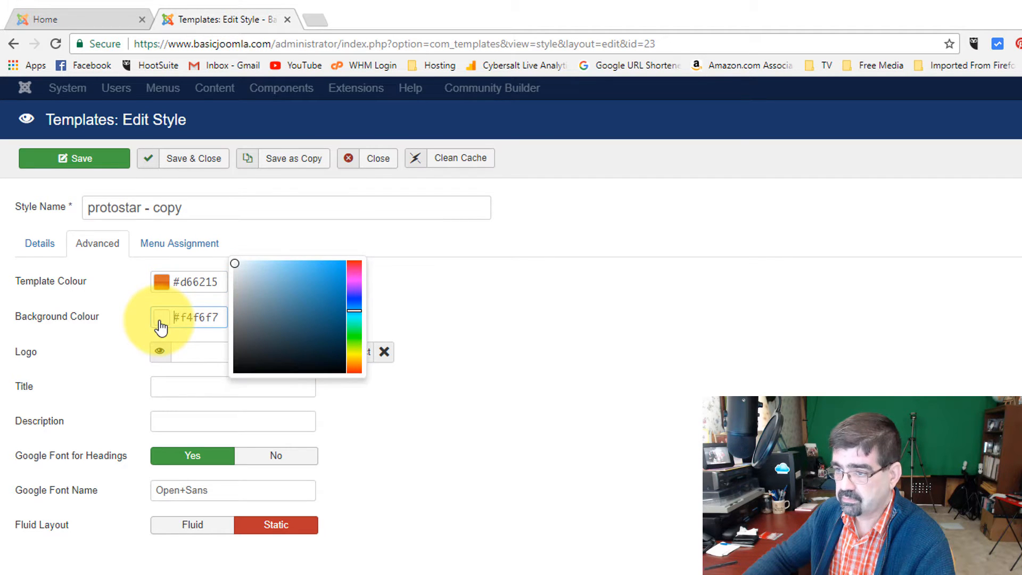
click(245, 273)
drag(245, 273, 296, 297)
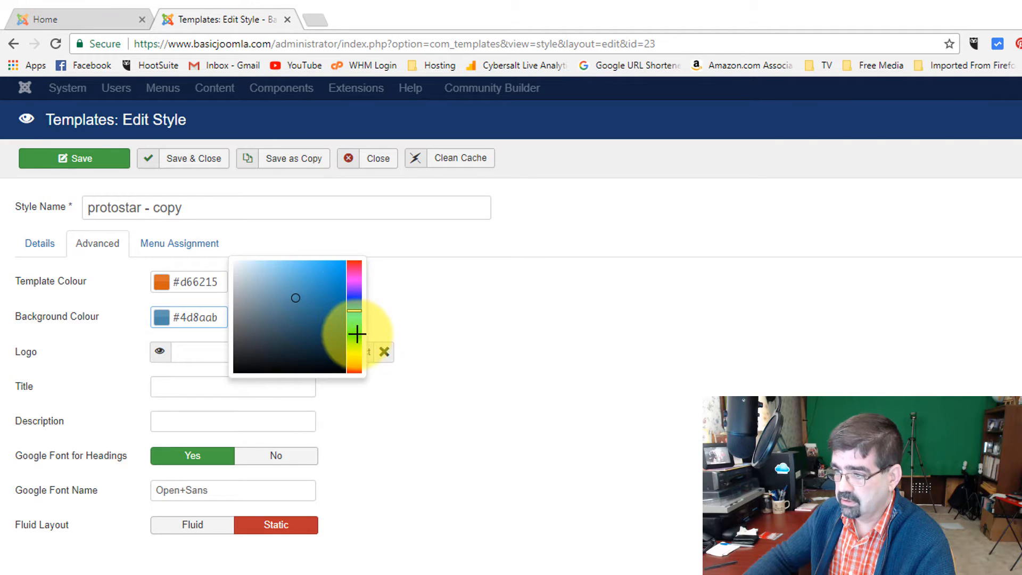
drag(352, 309, 353, 280)
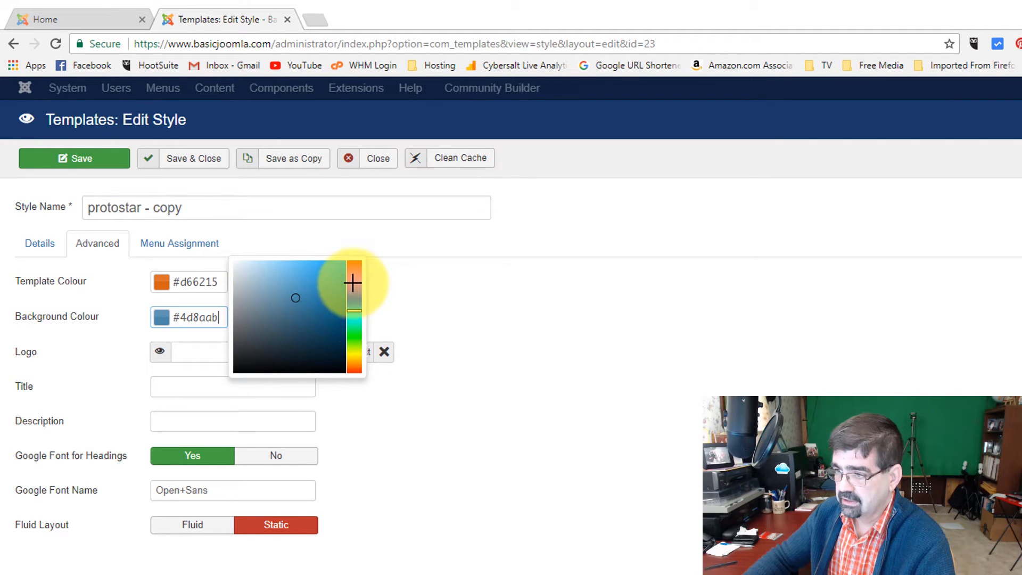
drag(296, 295, 319, 285)
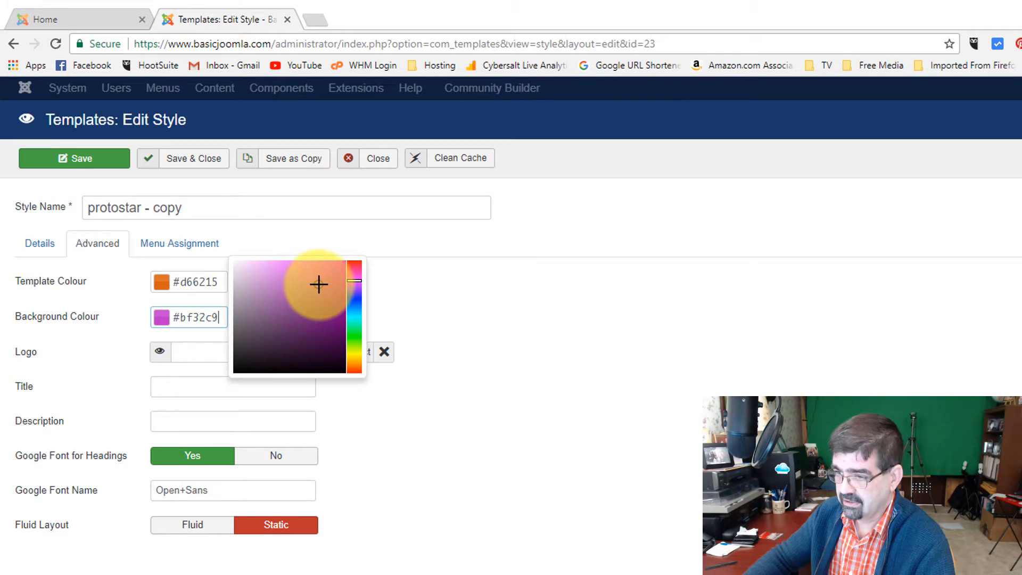
click(410, 243)
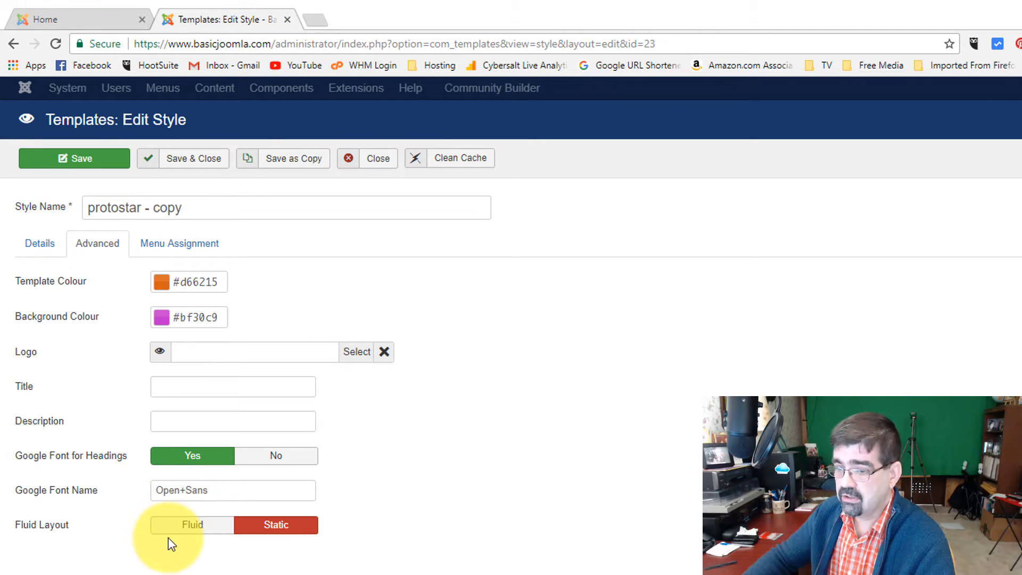
mouse_move(45, 290)
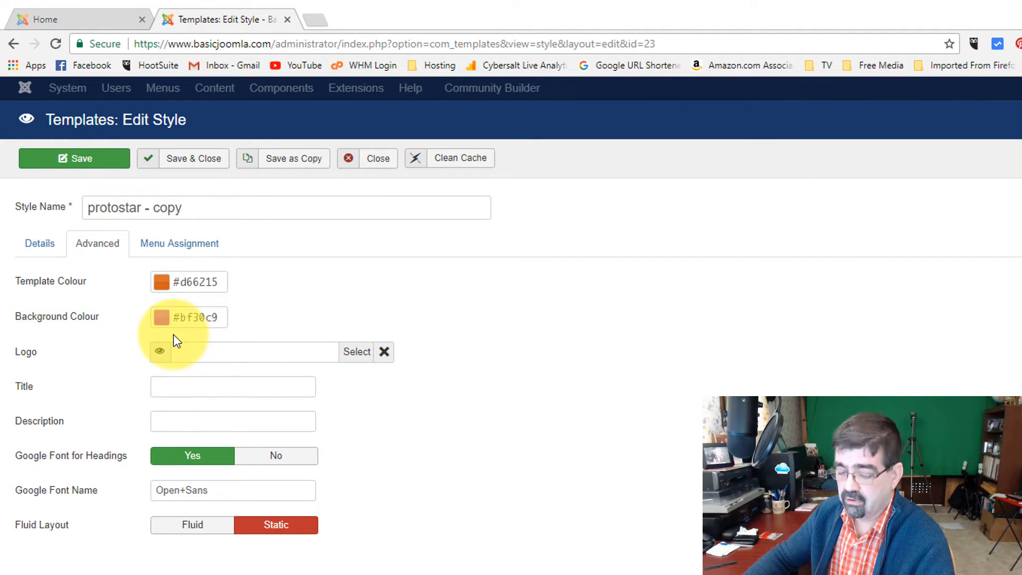
click(207, 164)
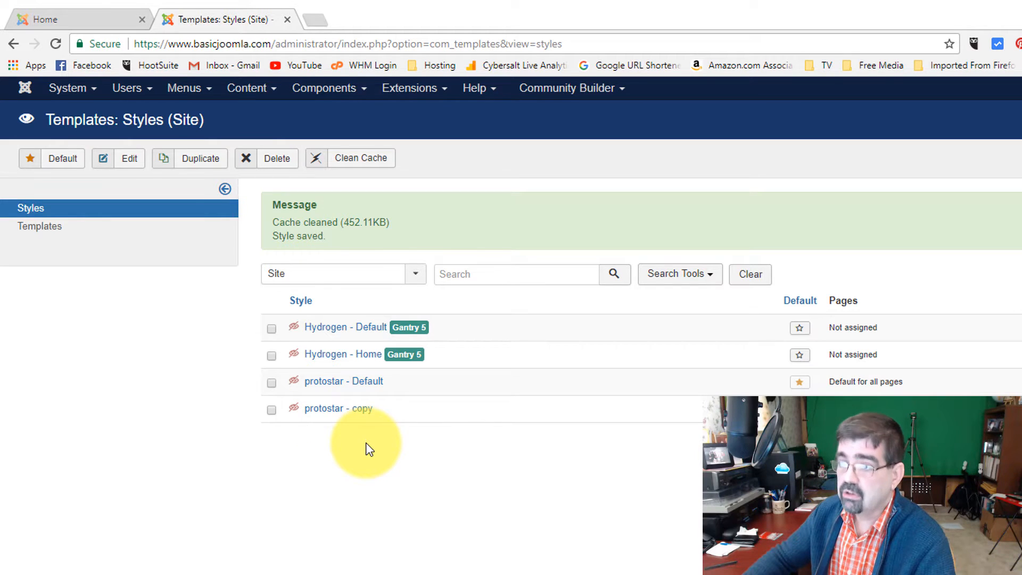
Create a new article and title it New Template Test
click(247, 90)
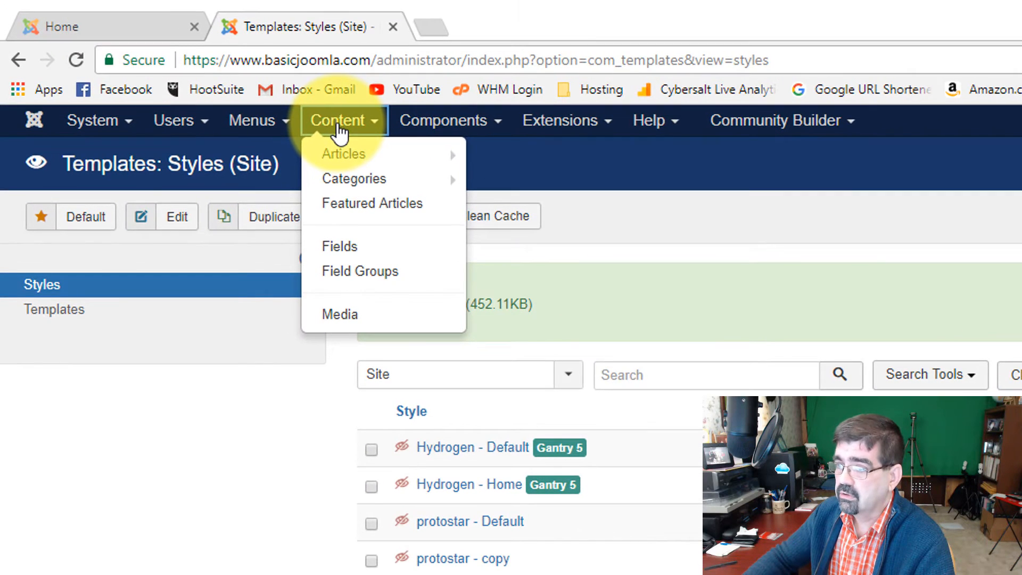
mouse_move(324, 148)
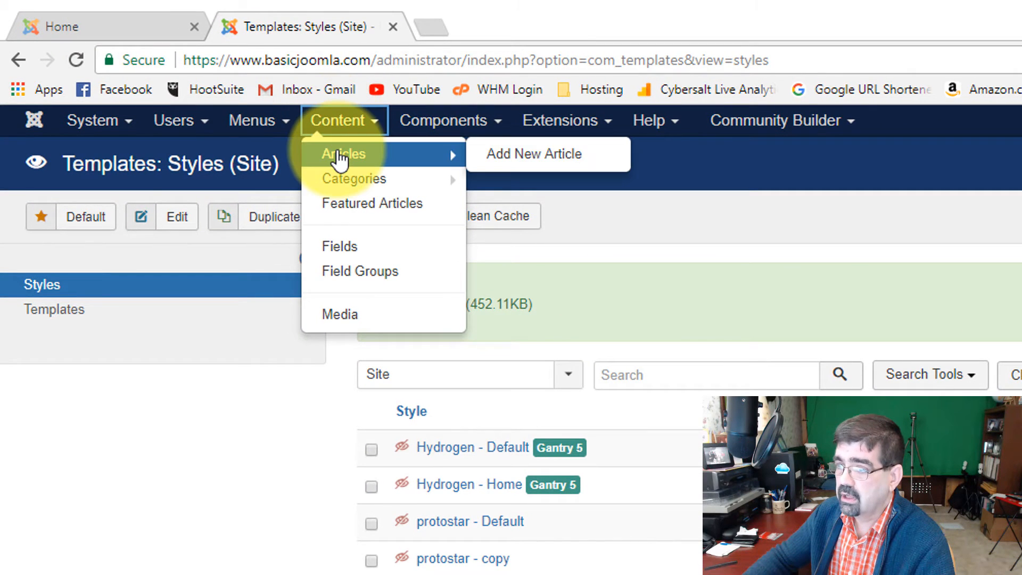
click(525, 160)
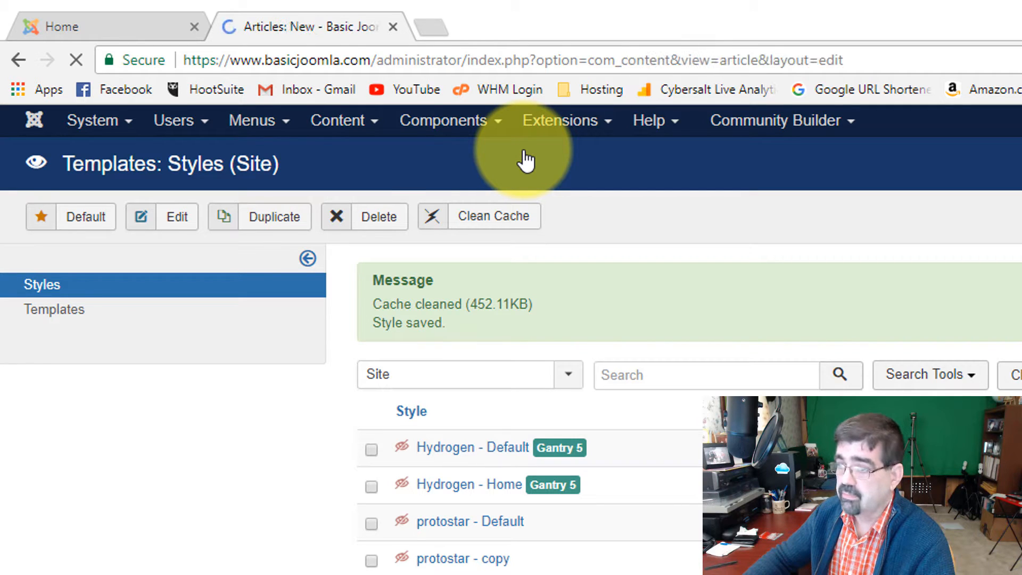
click(352, 280)
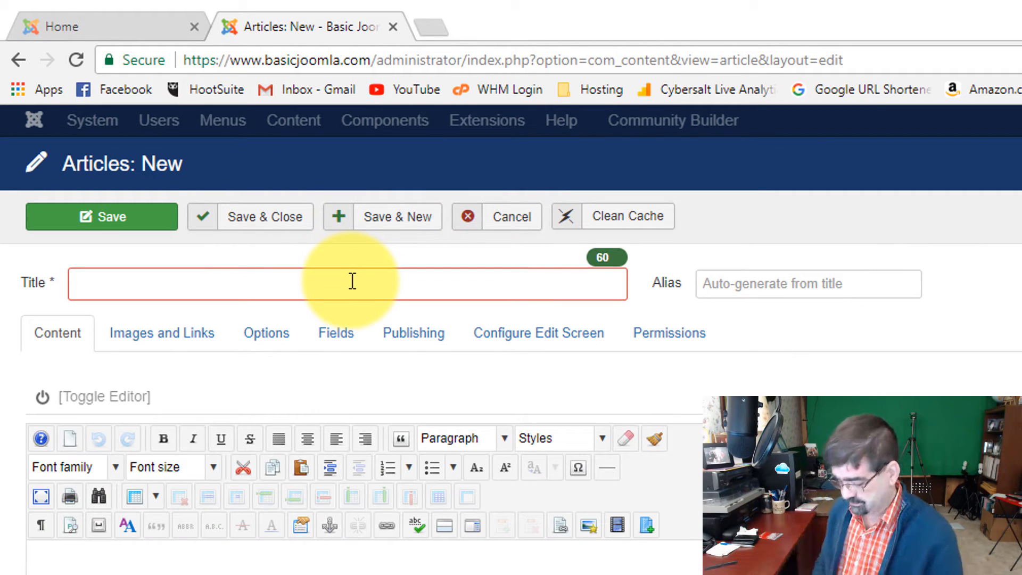
text(New Template Test)
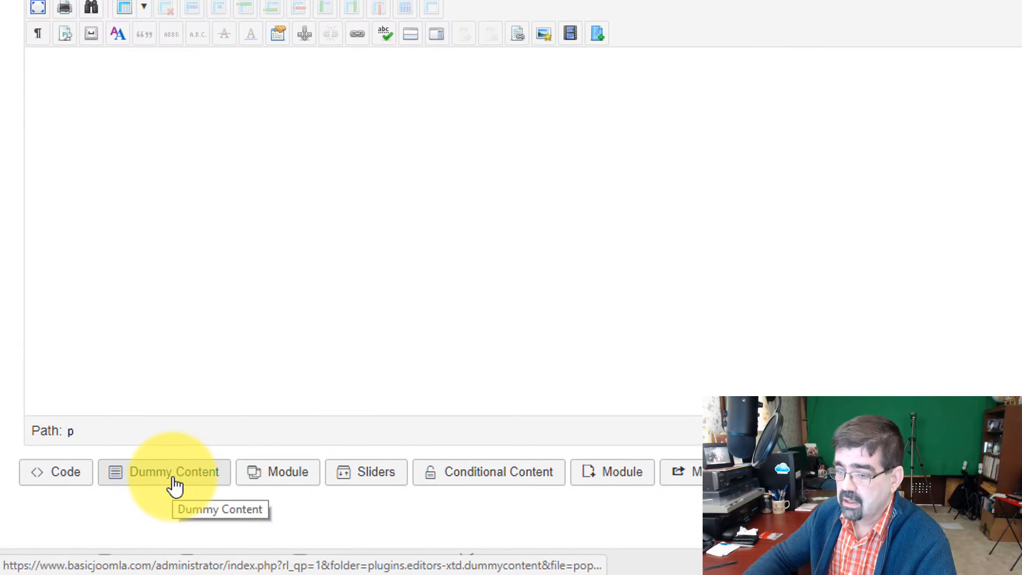
Insert Kitchen Sink dummy content with the Lorem Ipsum word list into the article body and look through it
click(174, 479)
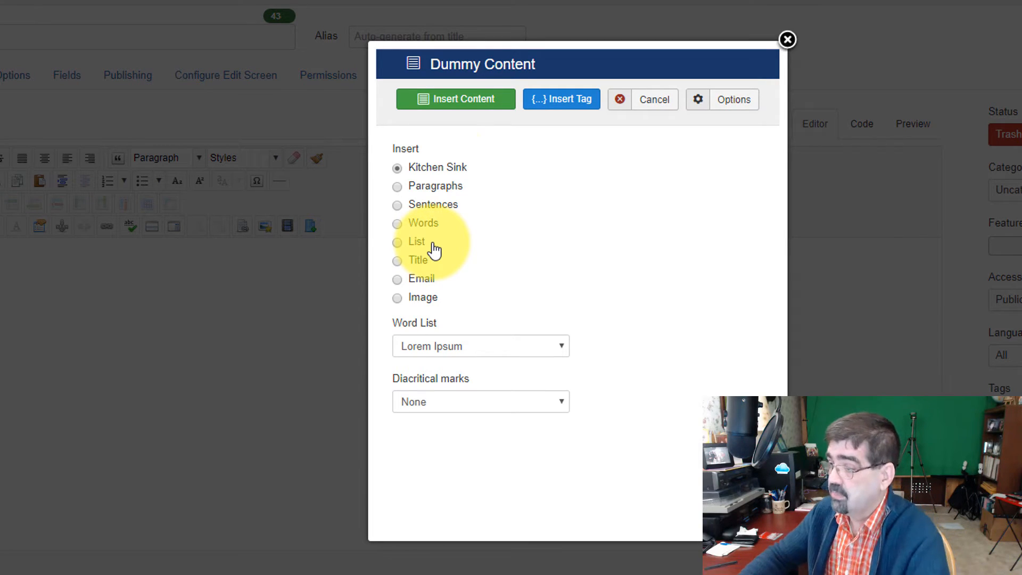
click(456, 101)
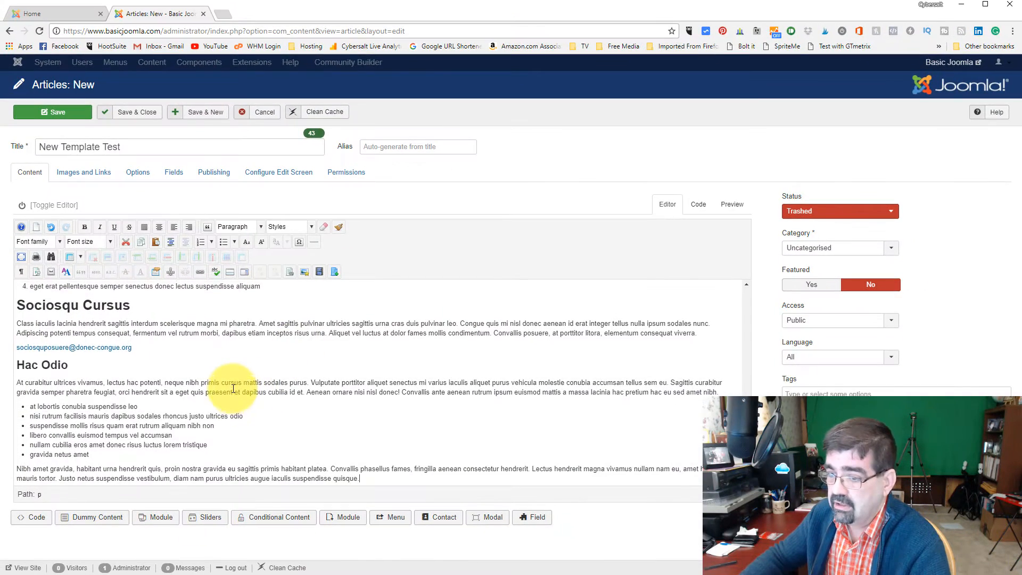
scroll(233, 389, up, 6)
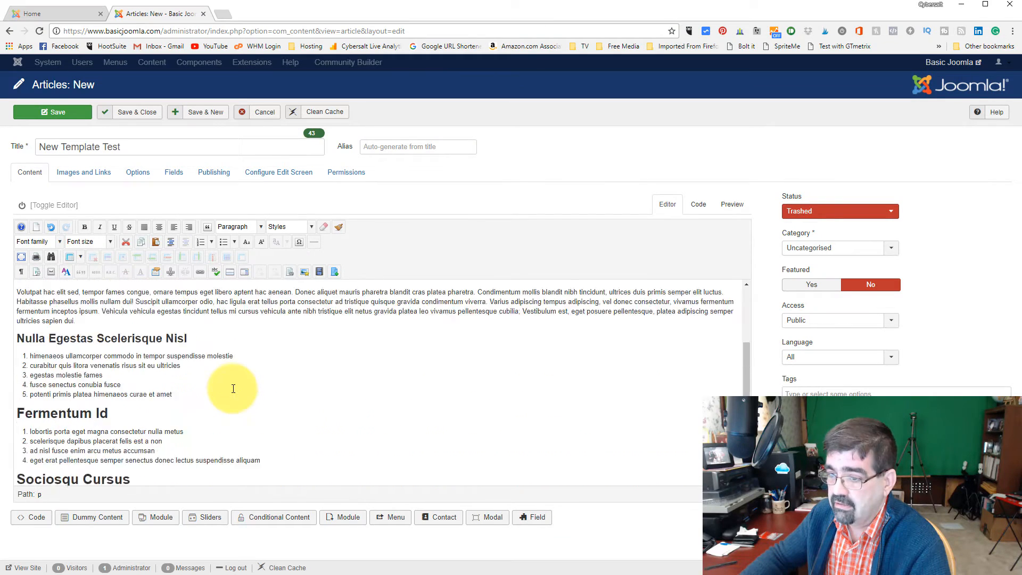
scroll(233, 388, down, 6)
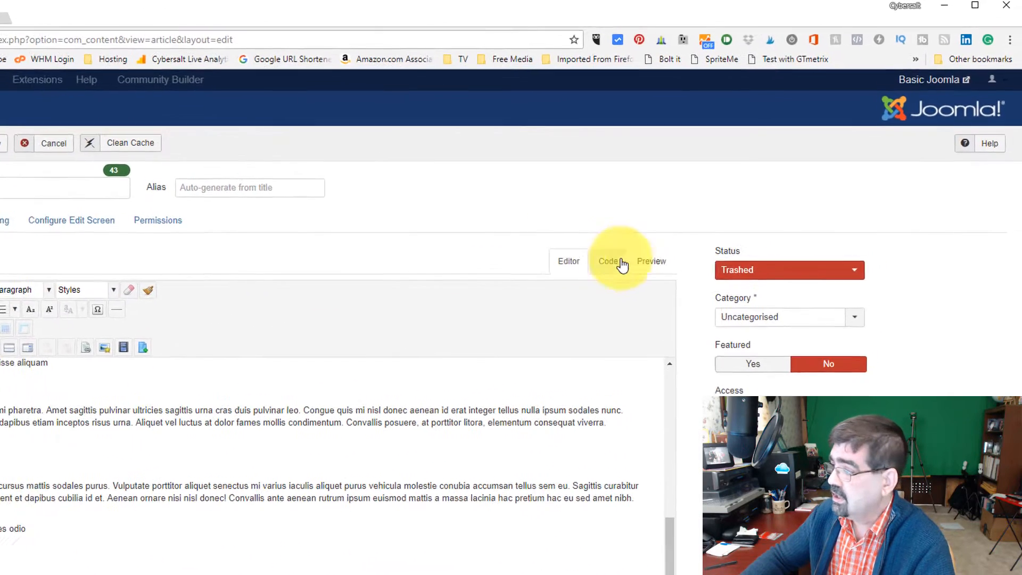
Set the article's status to Published and its Robots publishing option to No index, no follow
click(813, 220)
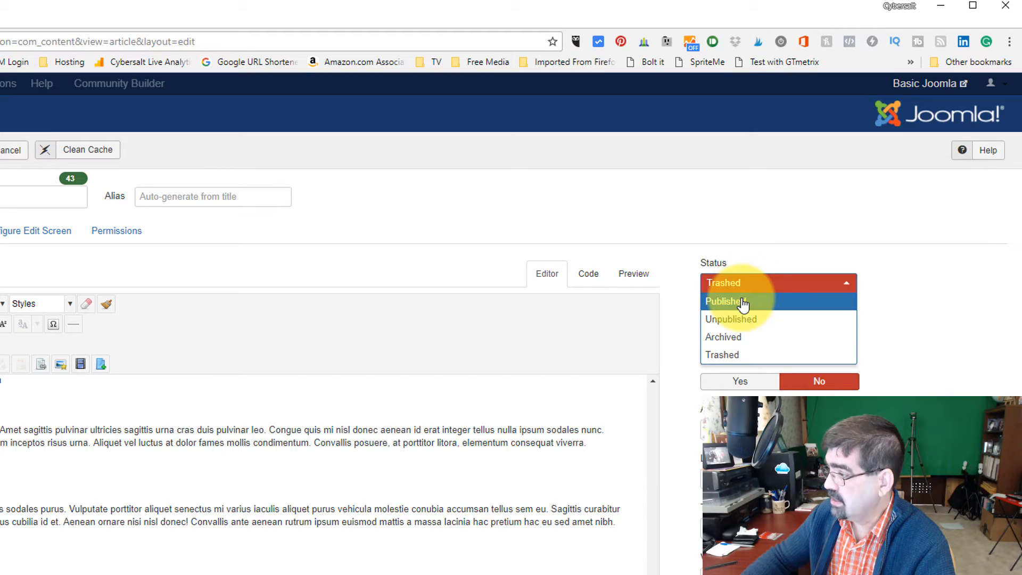
click(743, 302)
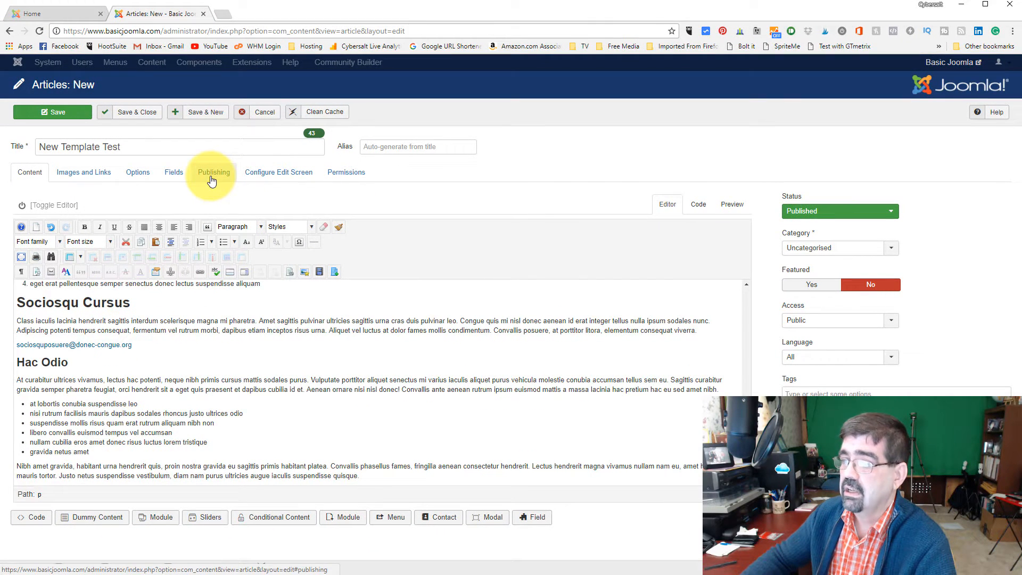
click(211, 181)
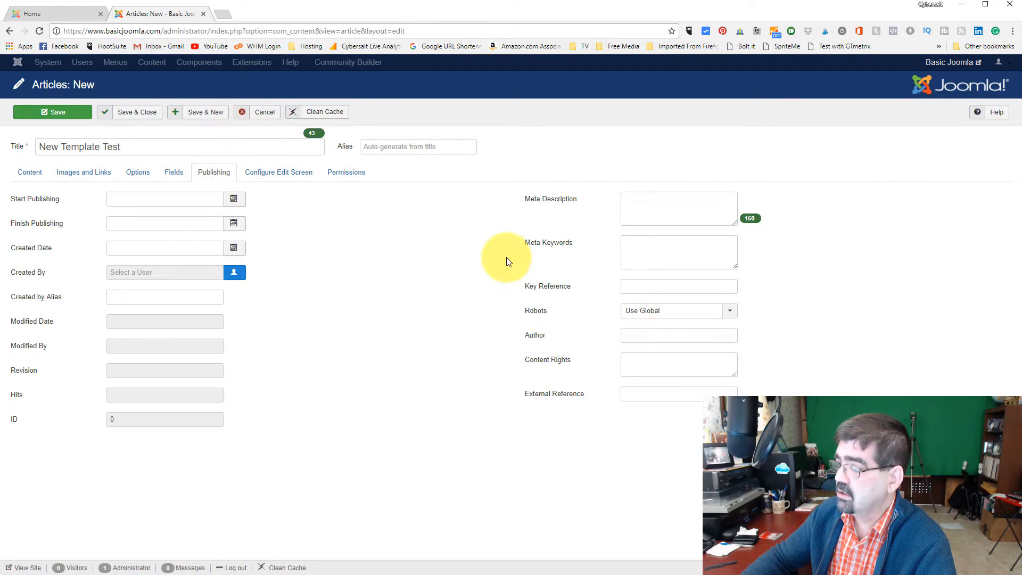
click(591, 313)
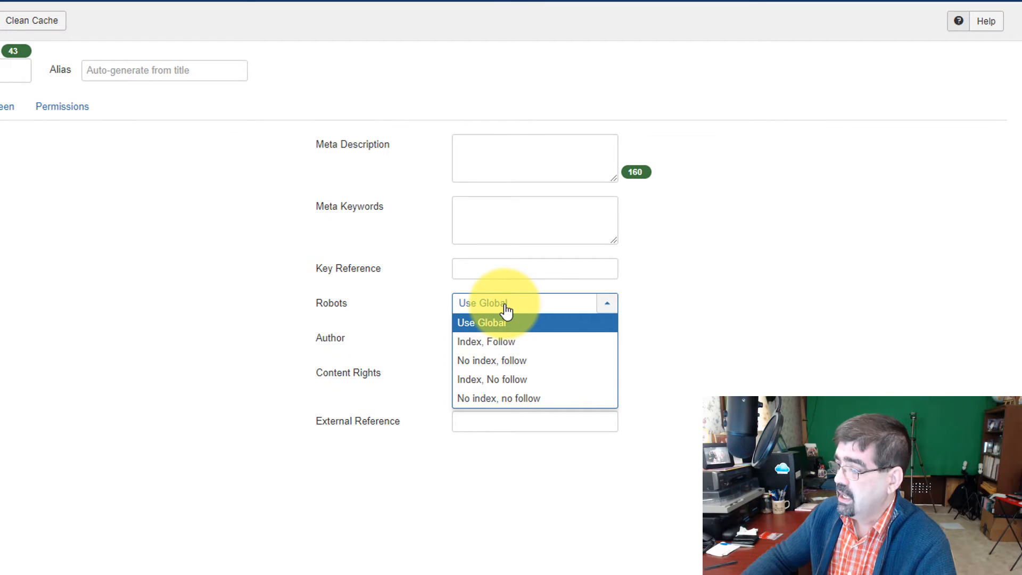
click(495, 399)
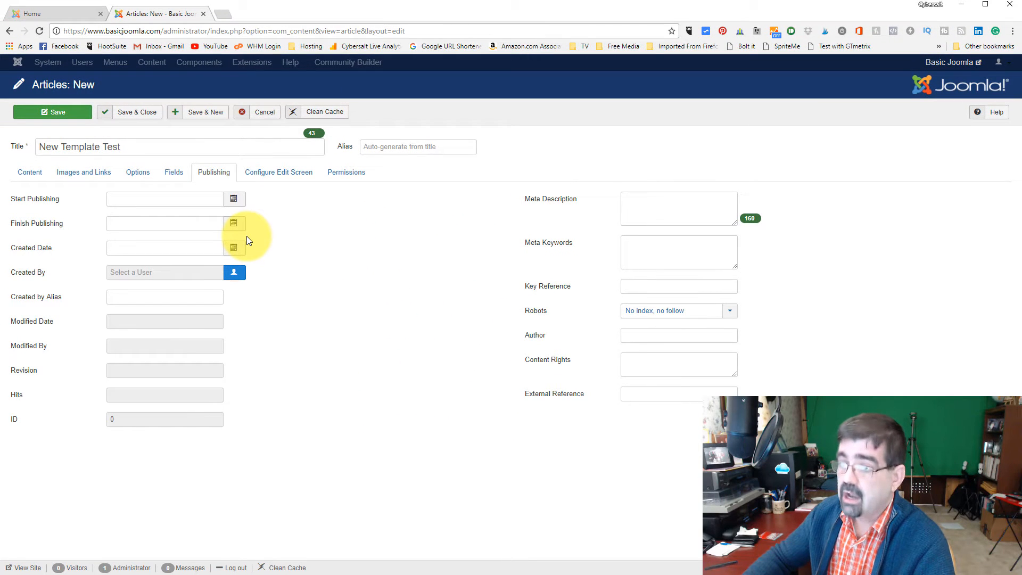
Return to the article's content, save and close it, and exit the trashed items view of the article list
click(29, 172)
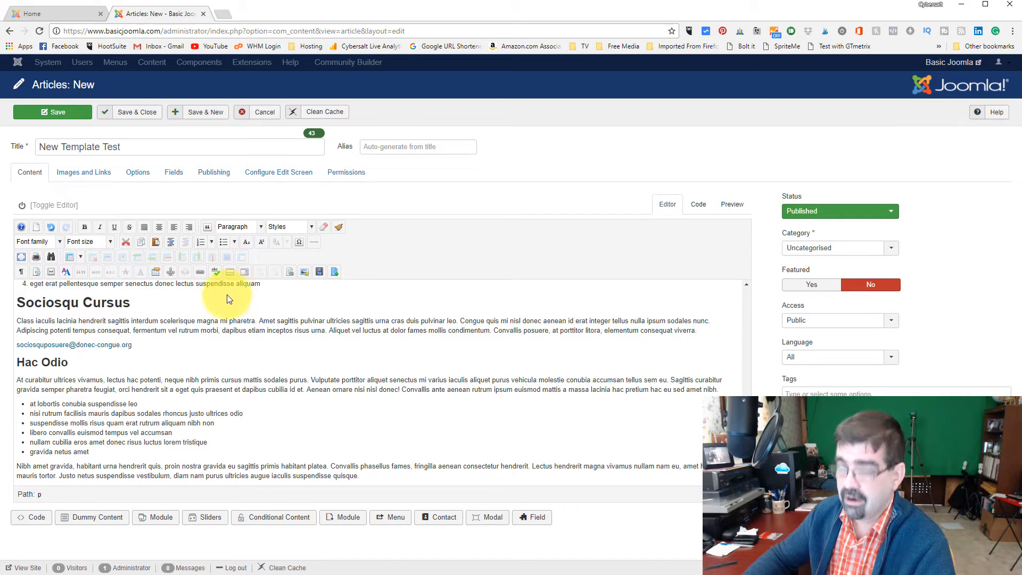
click(134, 118)
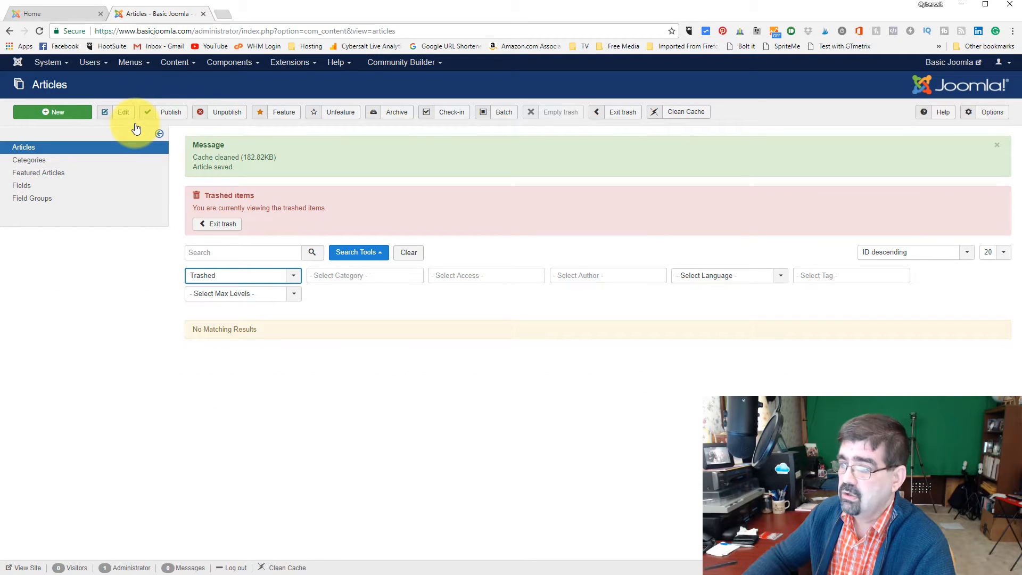
click(220, 223)
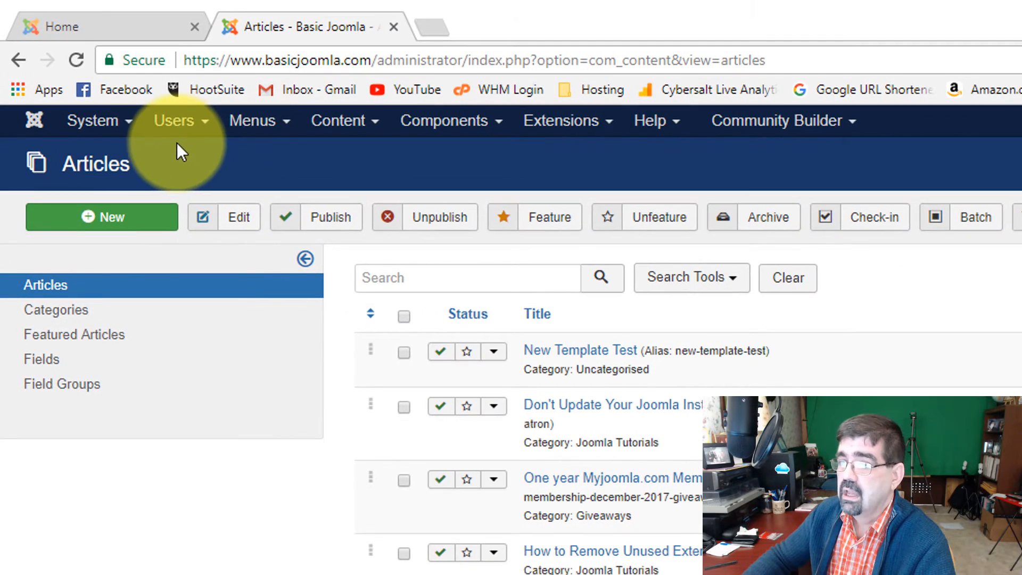
Start a new site menu and title it New Template
click(253, 132)
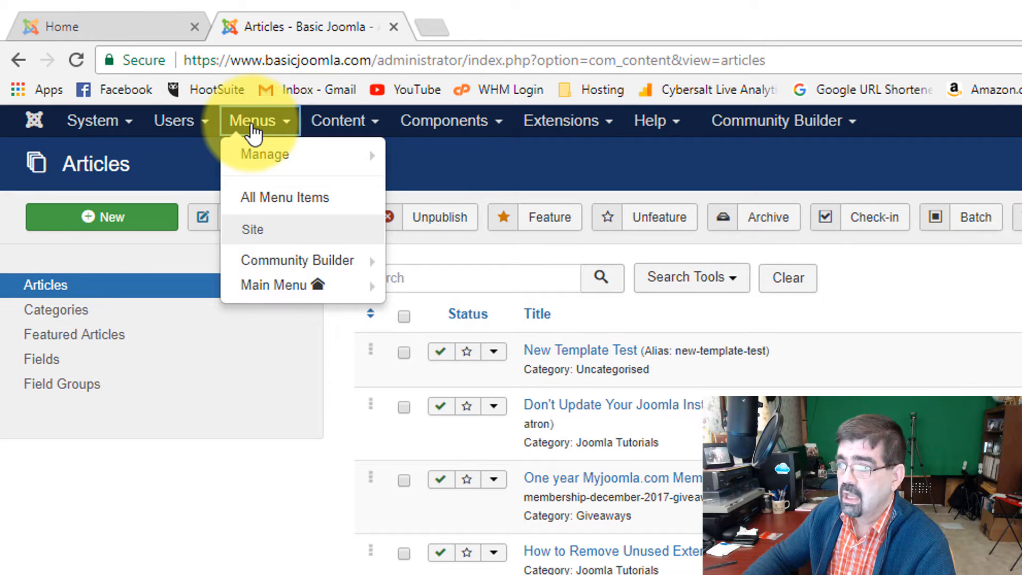
mouse_move(266, 166)
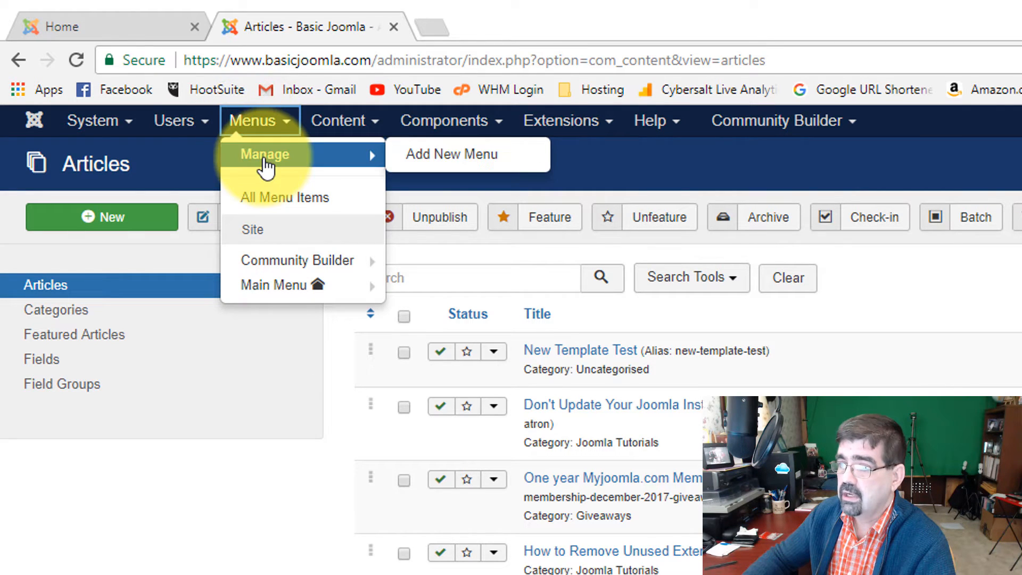
click(458, 168)
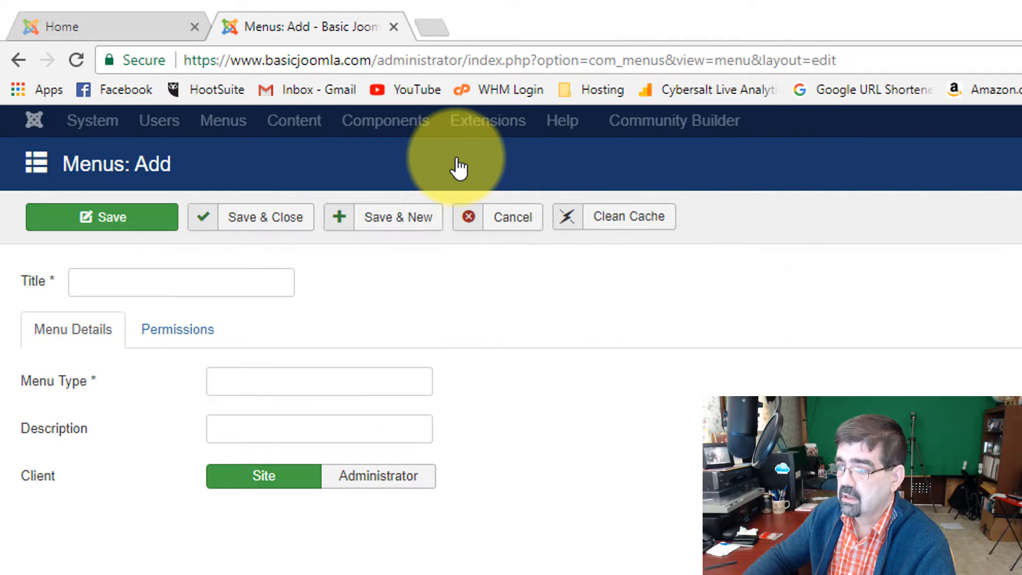
click(237, 289)
text(N)
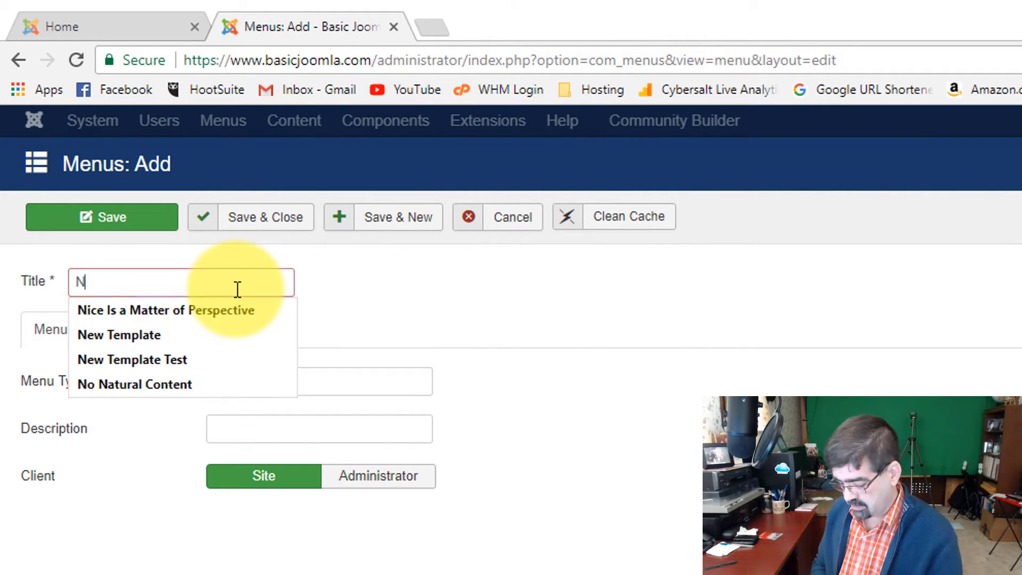
text(ew Template)
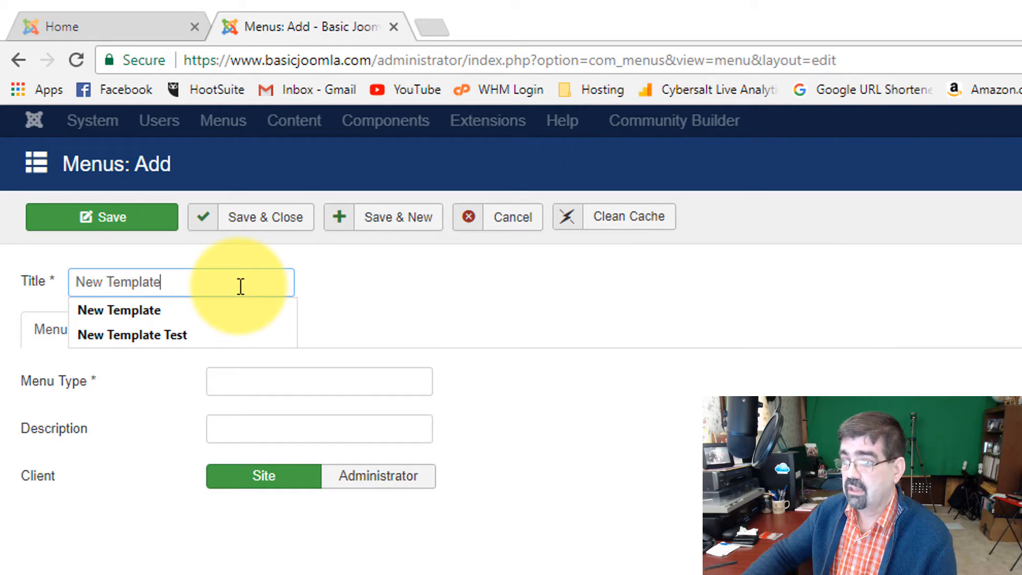
key(Escape)
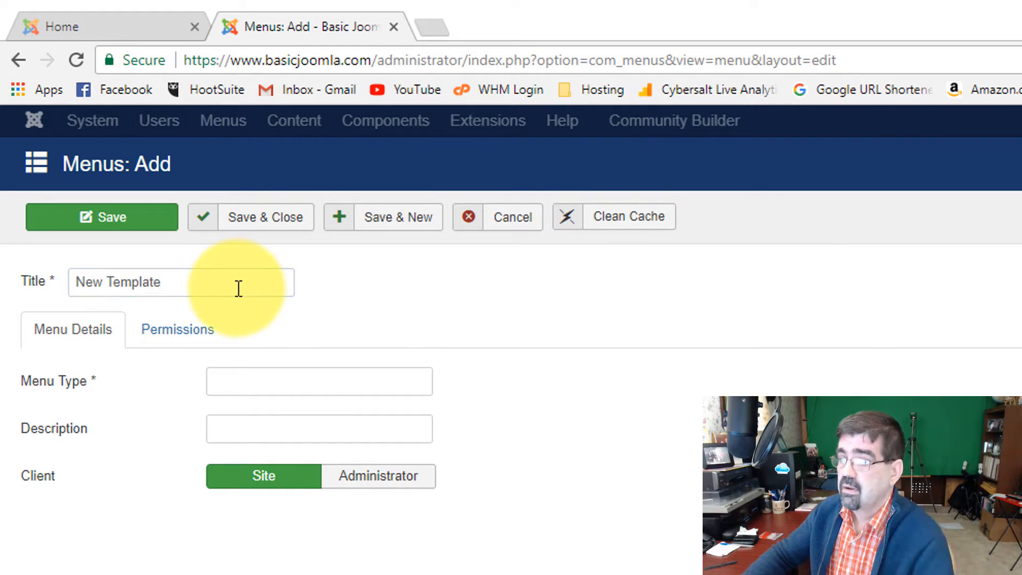
Set the menu type to newtemplate and the description to New Template, and save and close the menu
click(246, 392)
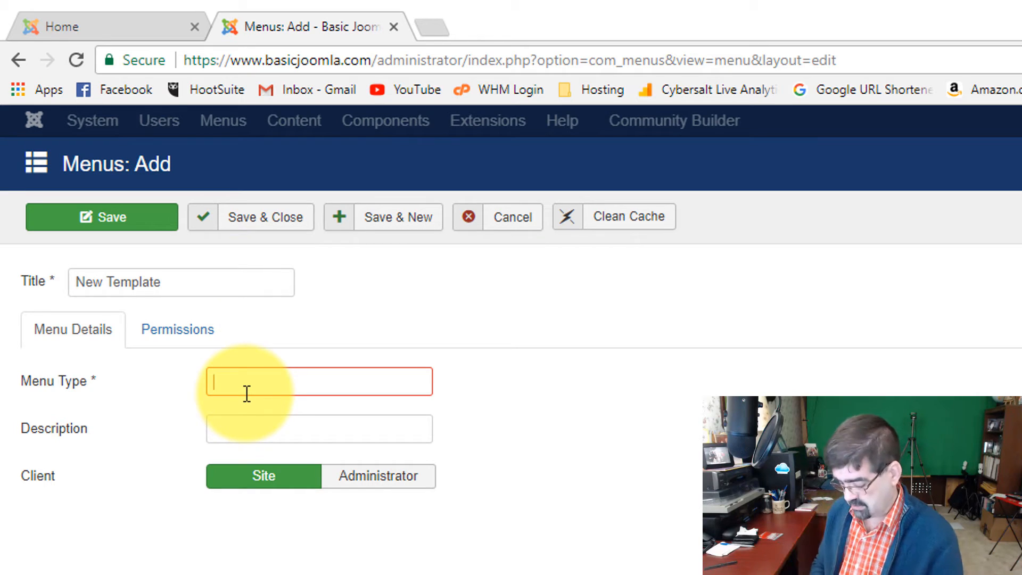
text(New)
key(Down)
key(Tab)
text(New)
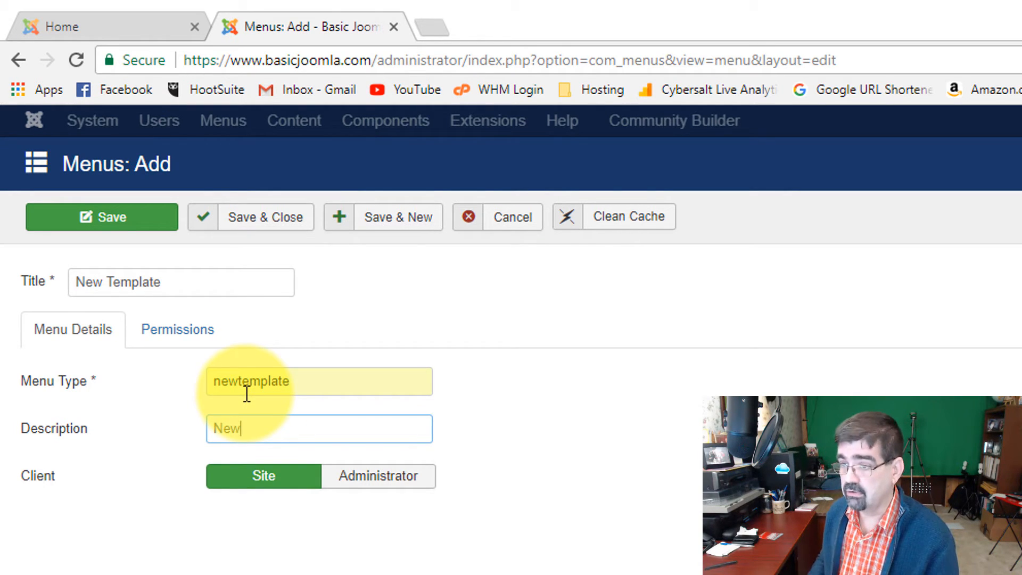
text( Template)
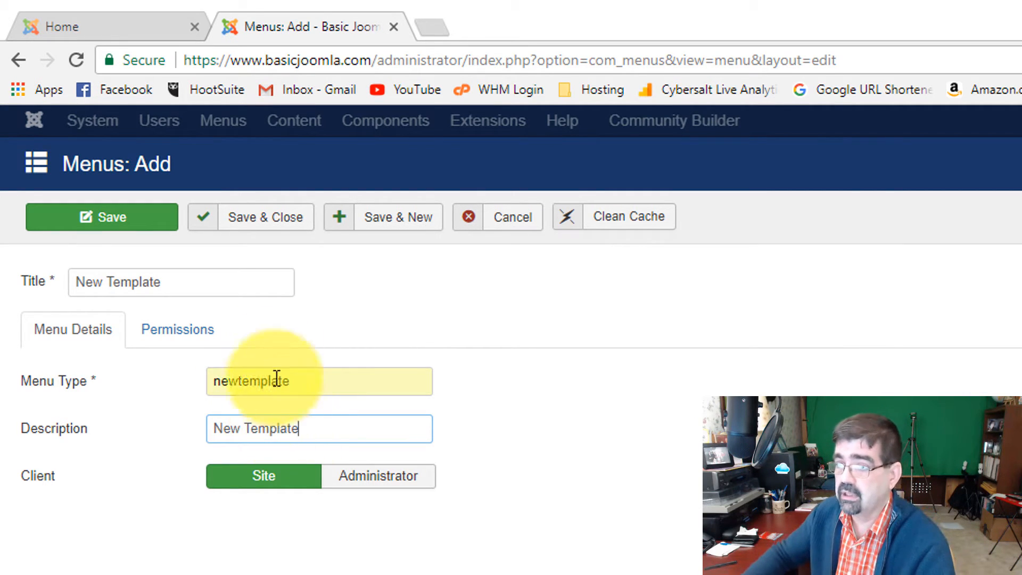
click(254, 235)
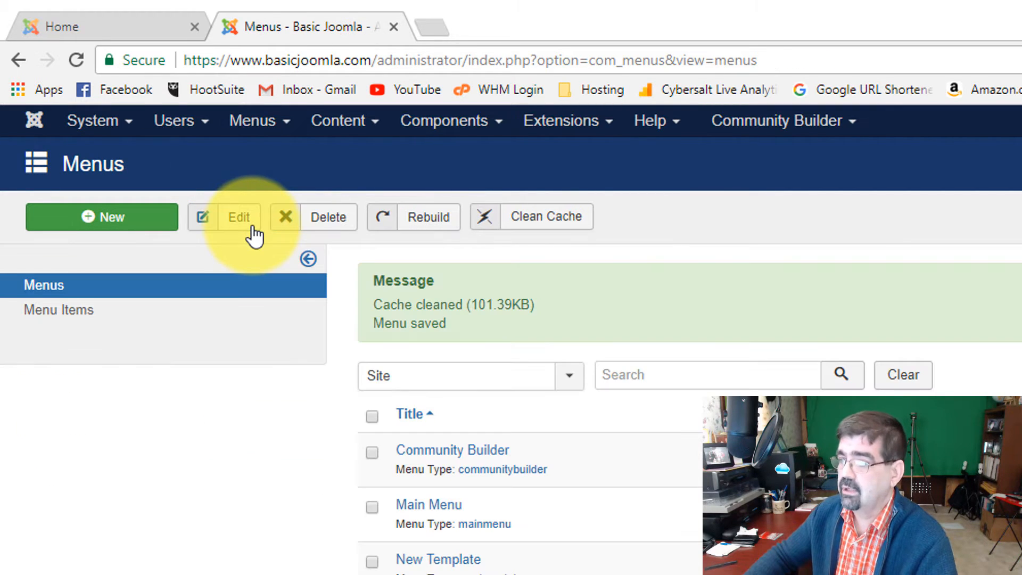
Create a new menu item and title it New Template Test
click(64, 314)
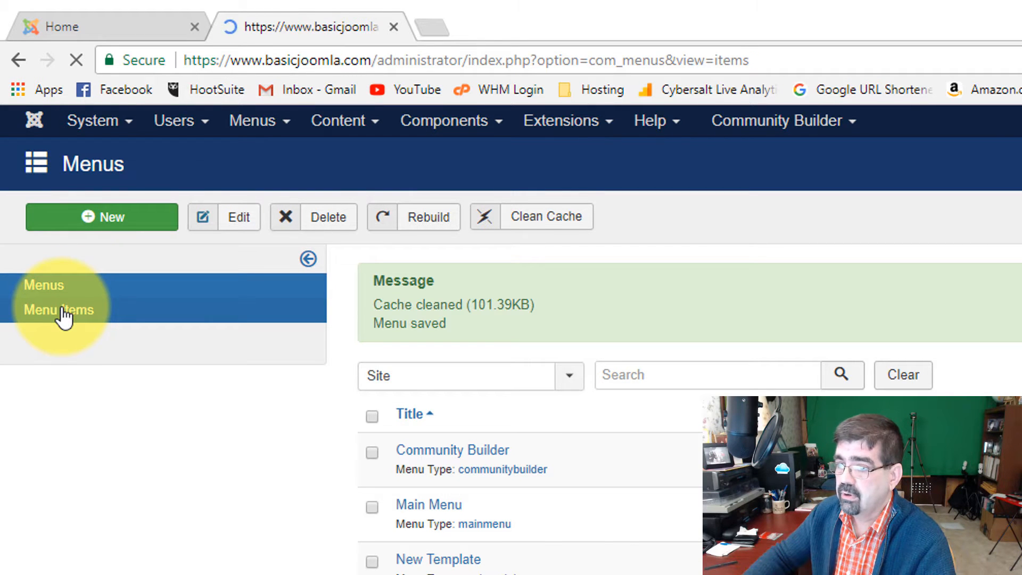
click(128, 223)
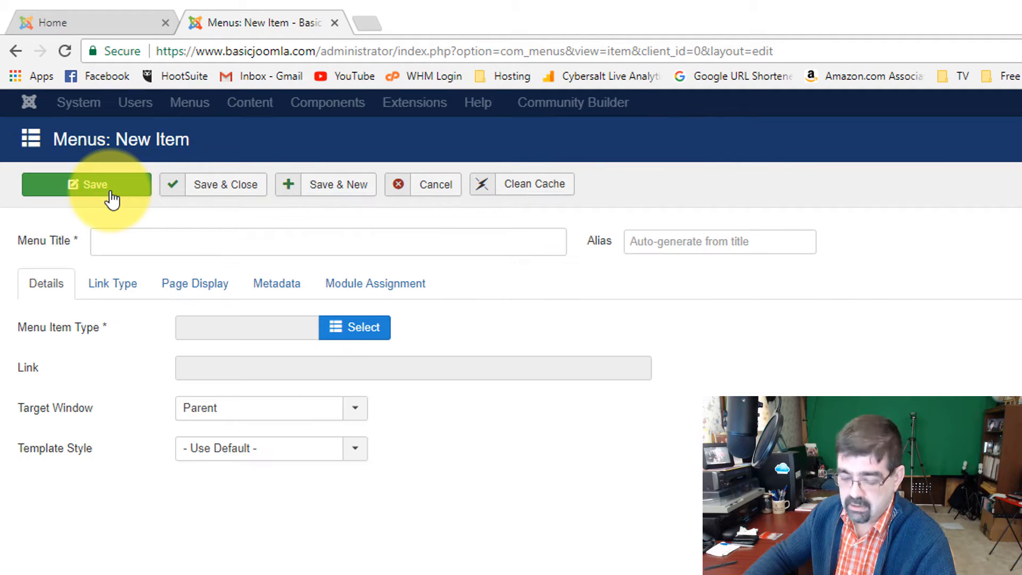
click(160, 241)
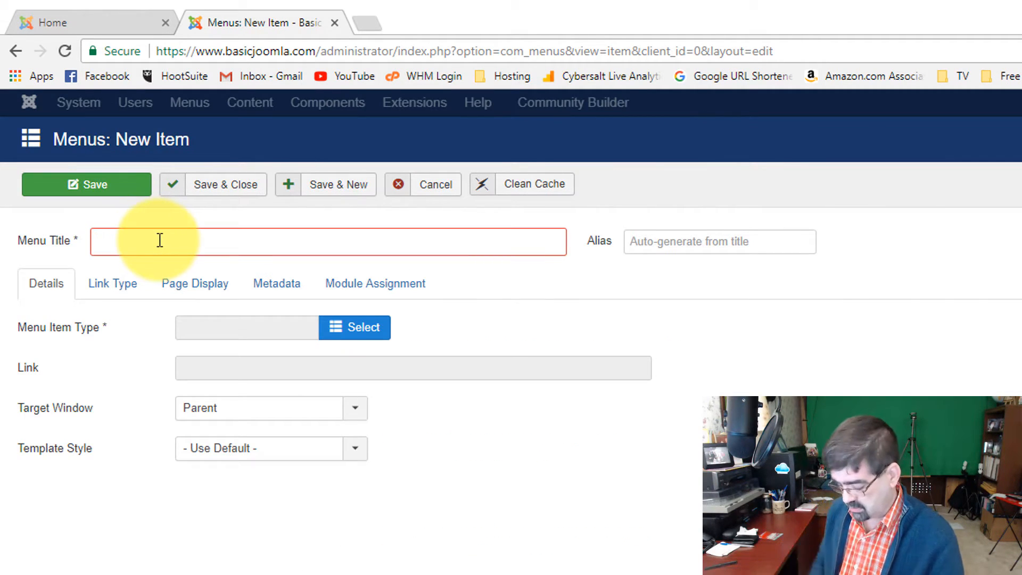
text(New)
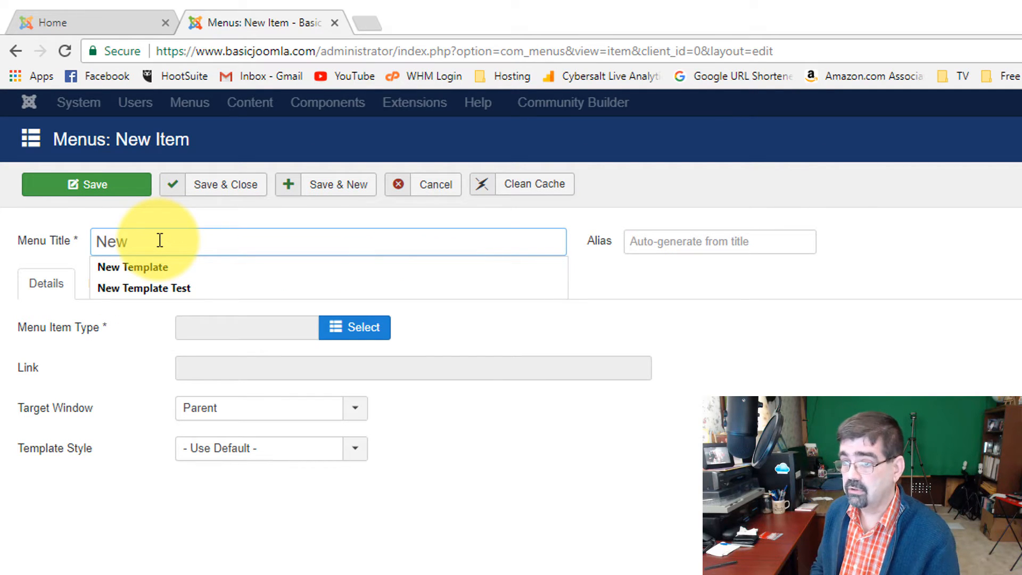
key(Down)
key(Down)
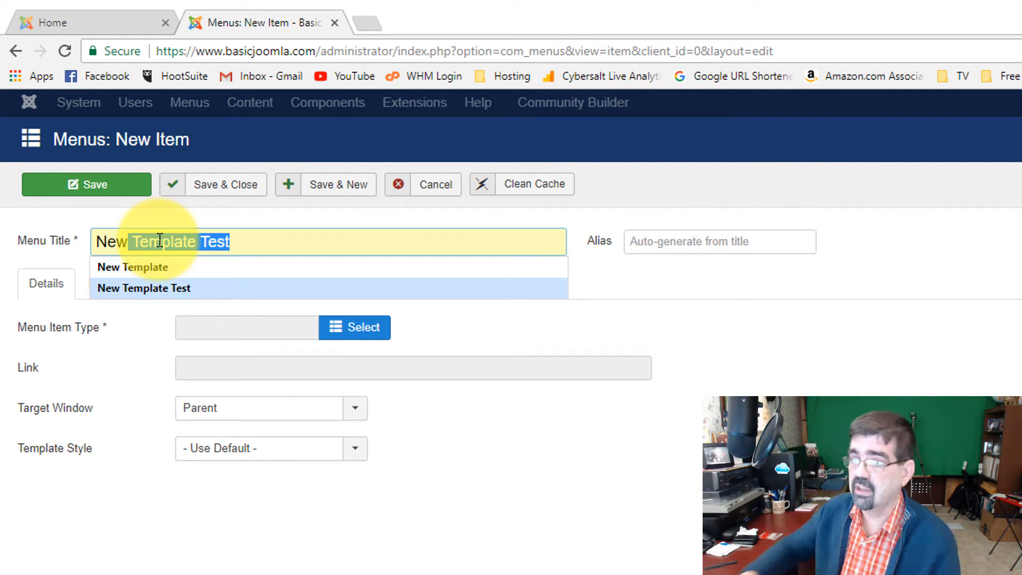
key(Tab)
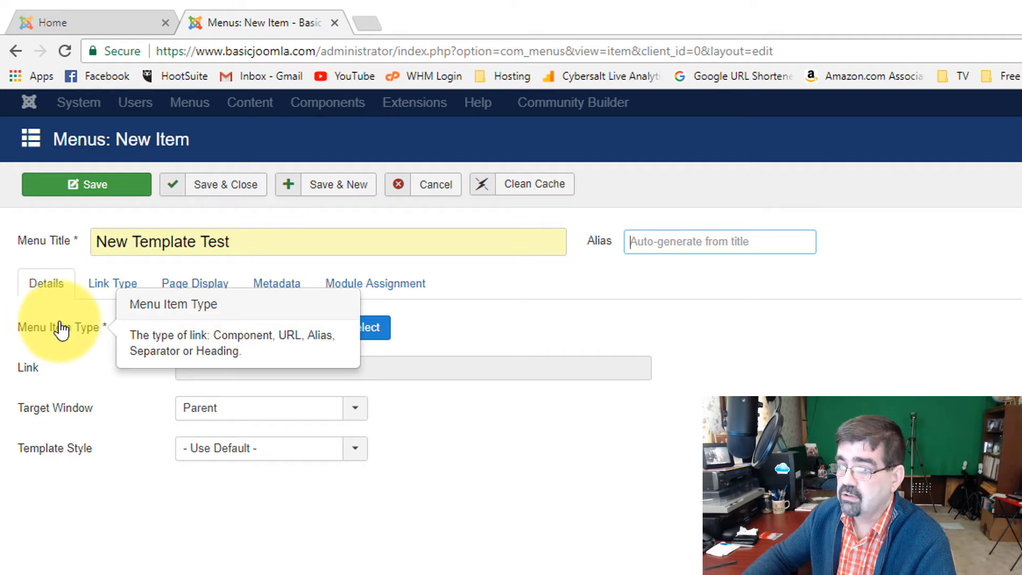
Set the menu item type to Single Article and choose the New Template Test article for it
click(326, 334)
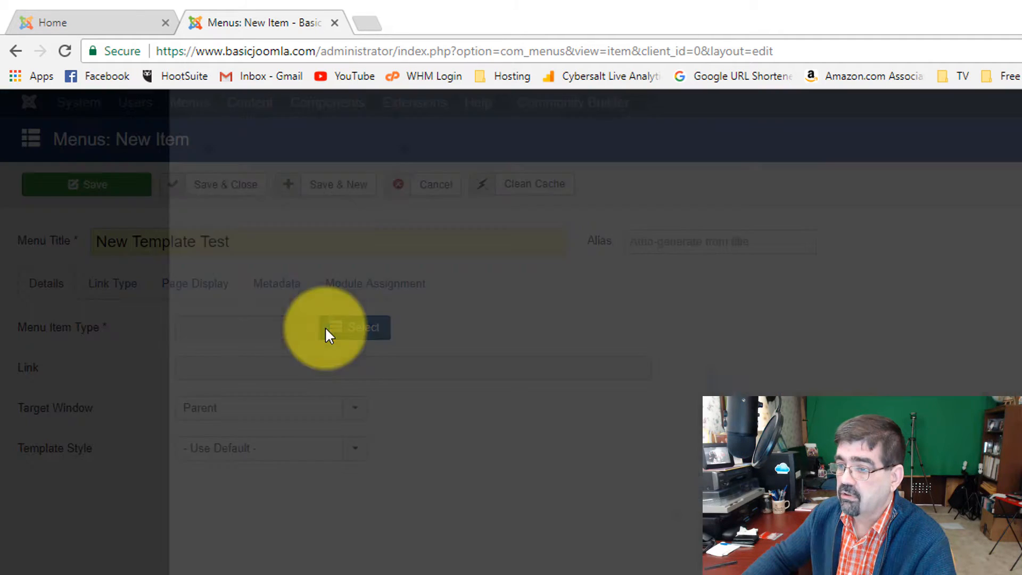
click(210, 236)
click(239, 462)
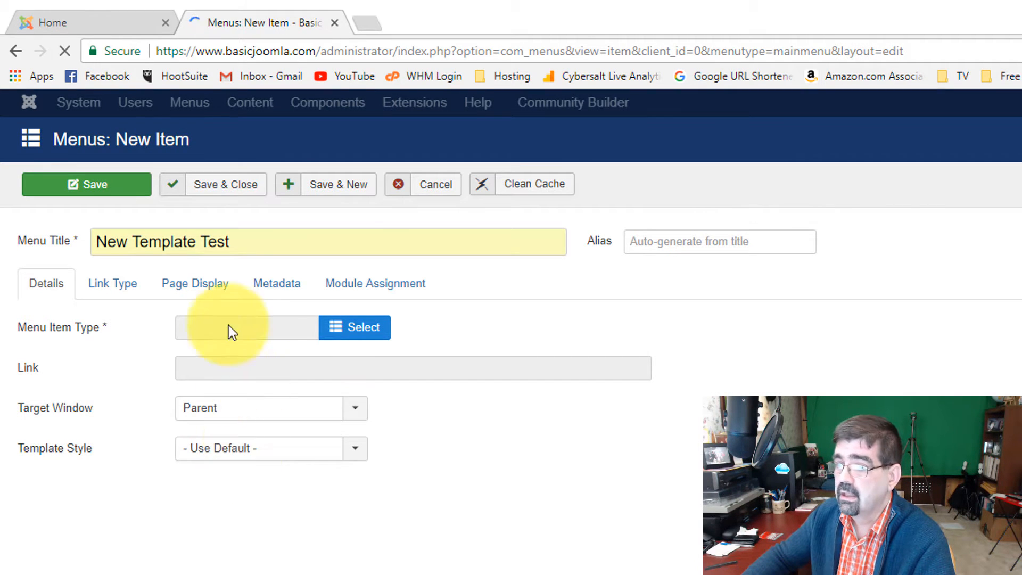
click(349, 374)
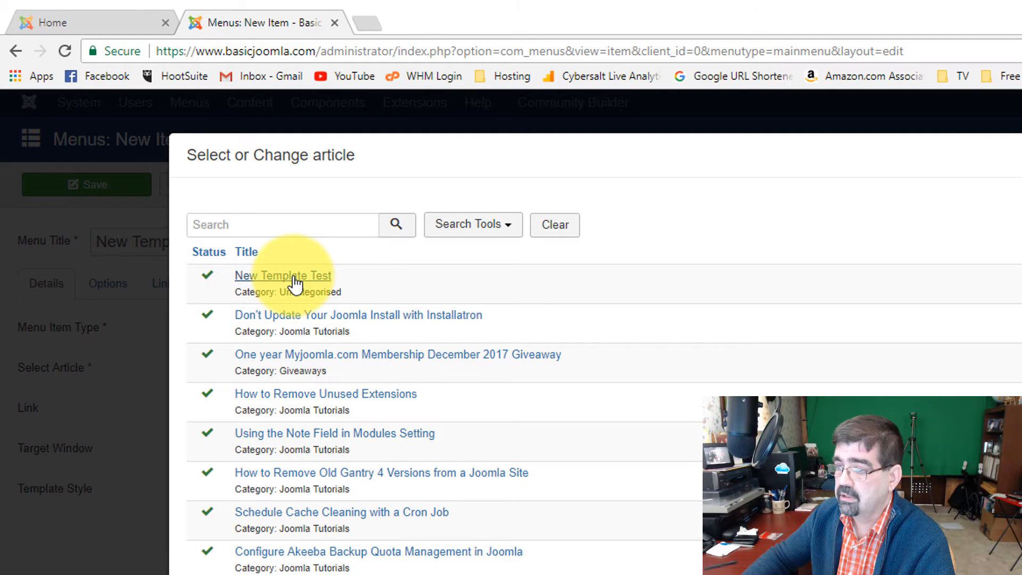
click(296, 277)
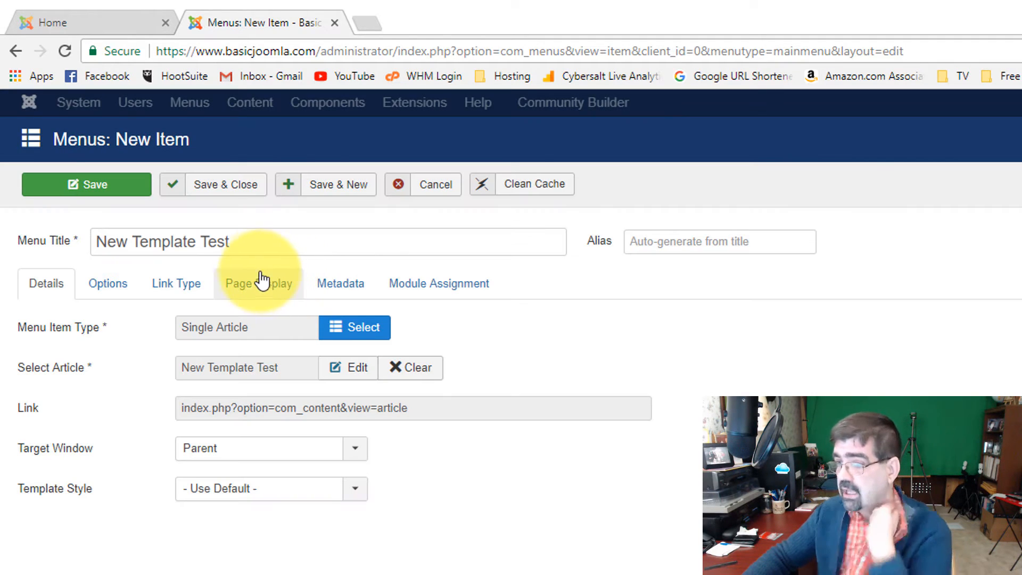
Set the menu item's Robots metadata option to No index, no follow
click(337, 282)
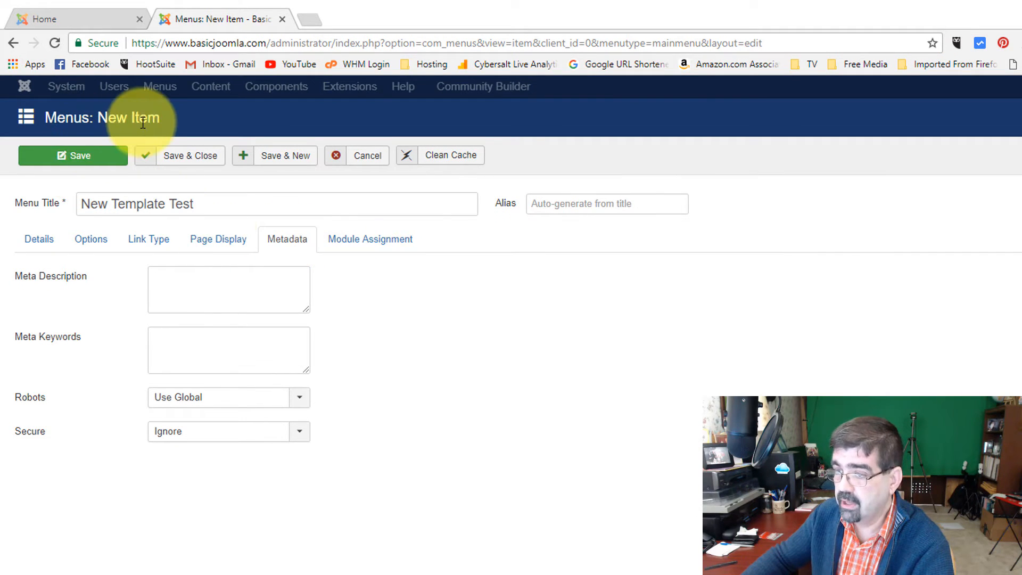
mouse_move(26, 406)
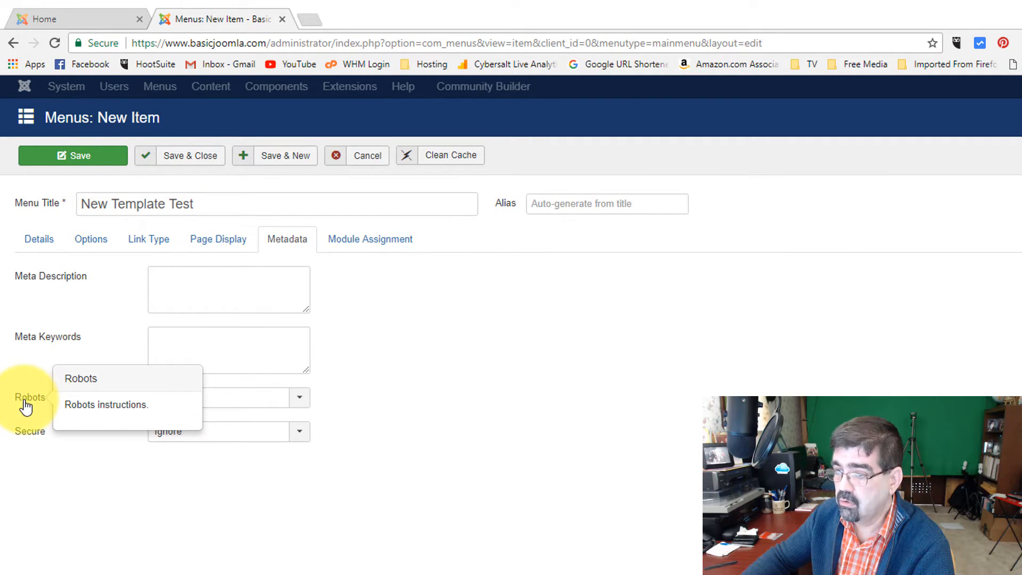
click(302, 403)
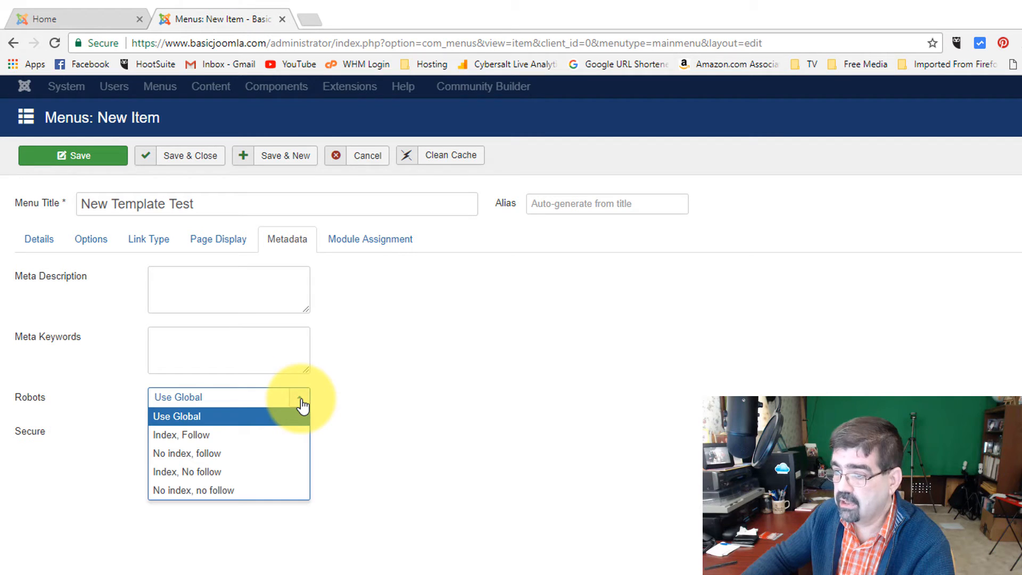
click(225, 494)
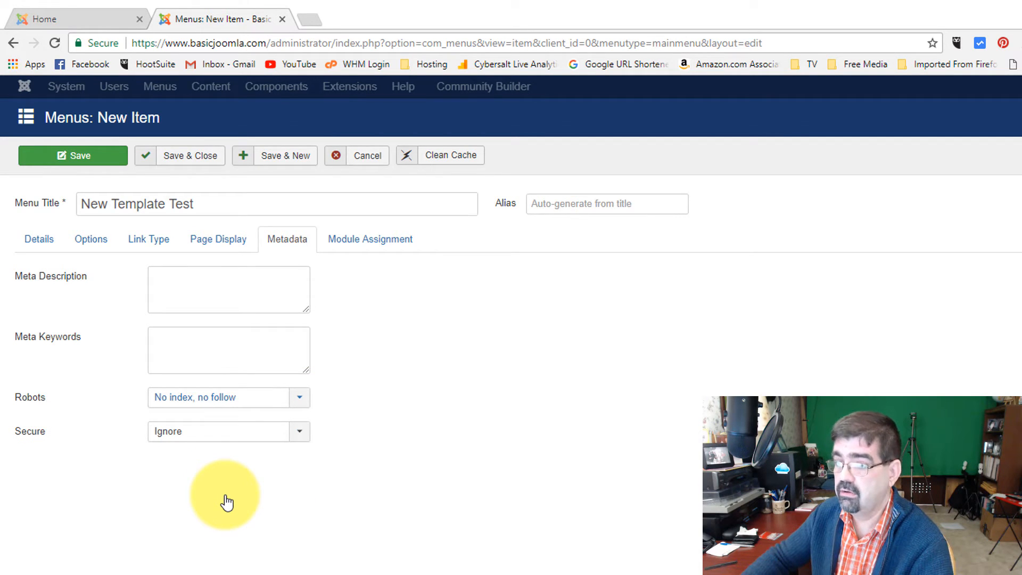
Return to the menu item's details and assign it to the New Template menu
click(39, 238)
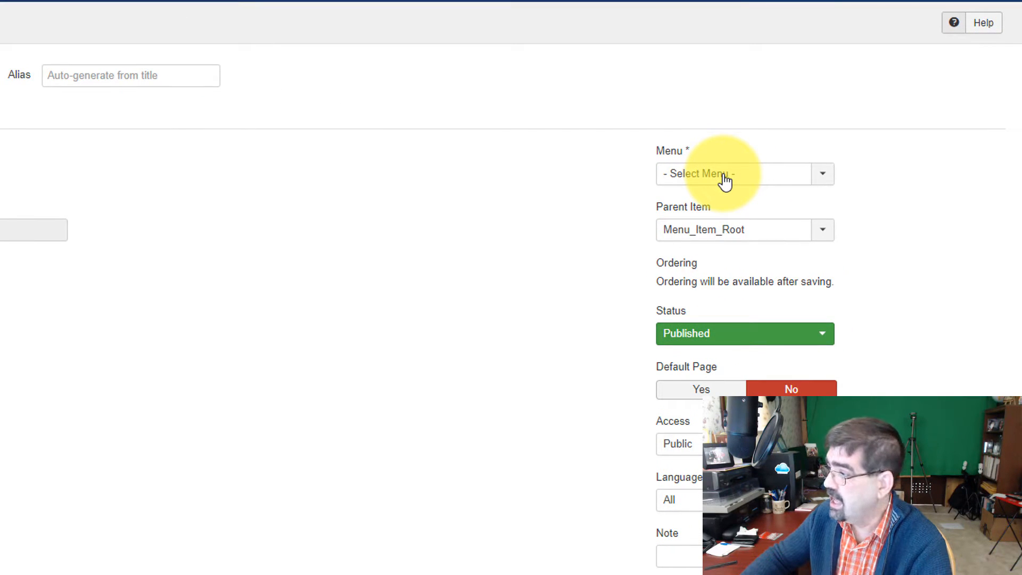
click(725, 181)
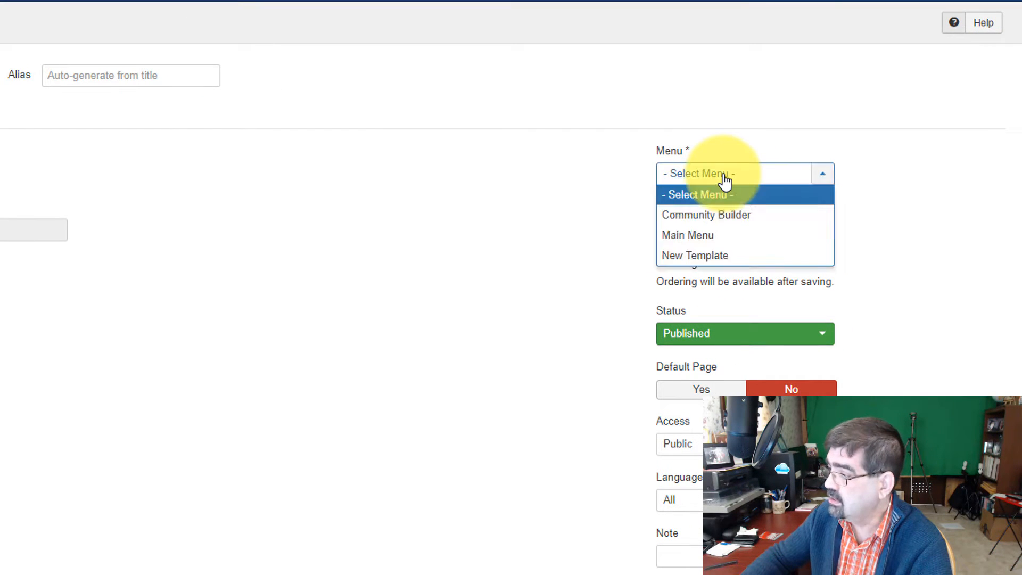
click(698, 256)
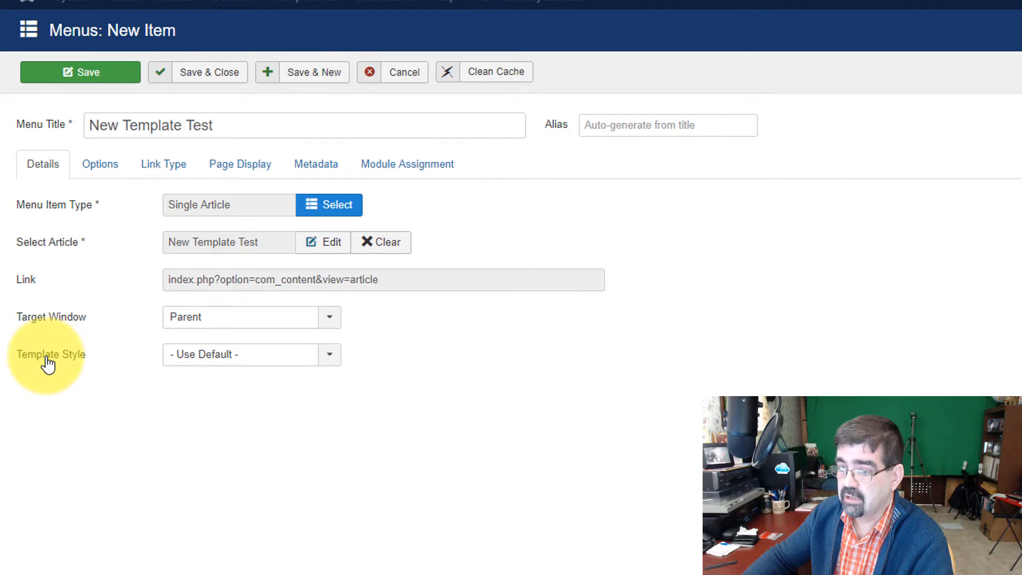
Set the menu item's template style to protostar - copy
click(228, 357)
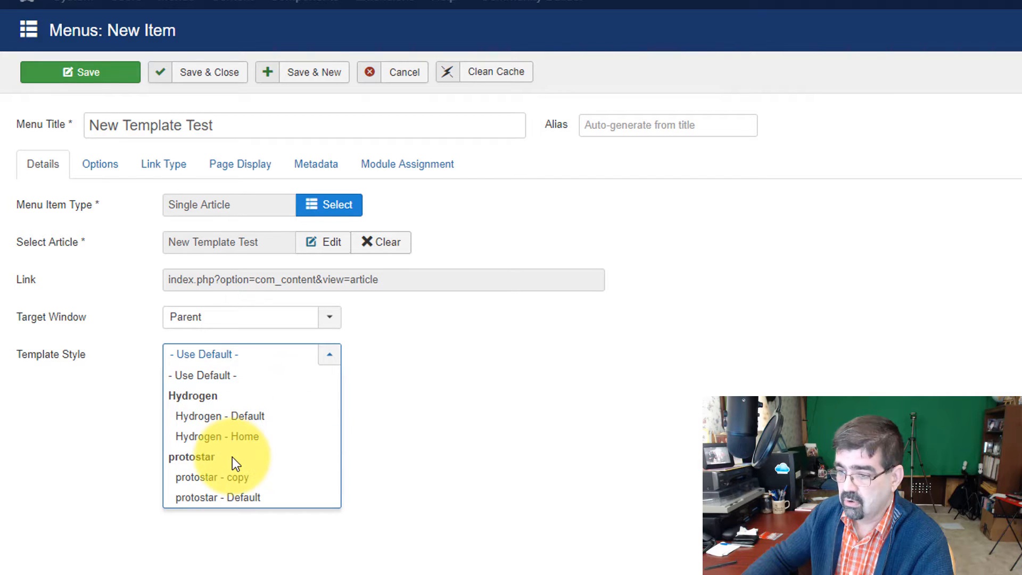
click(235, 483)
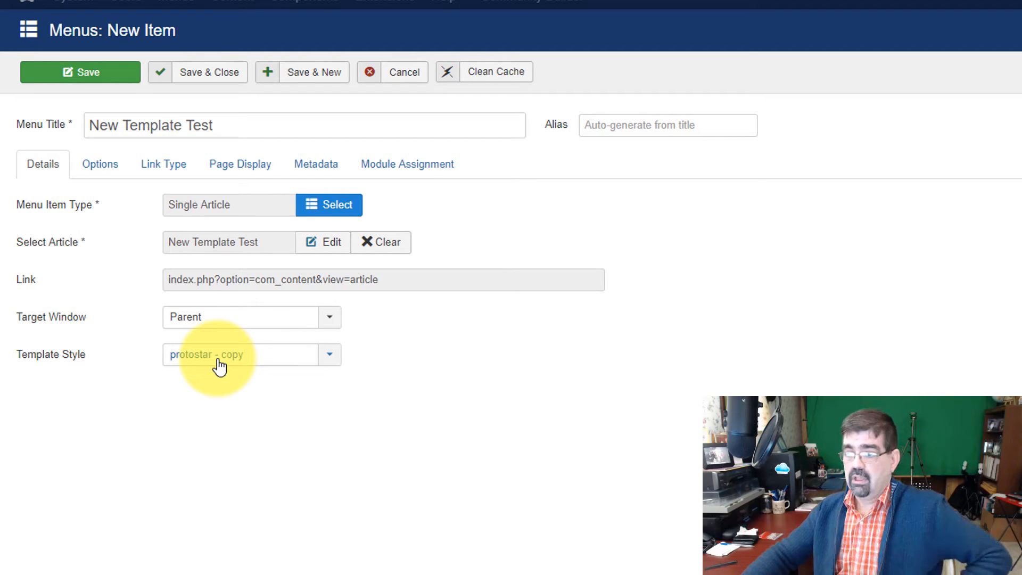
mouse_move(72, 361)
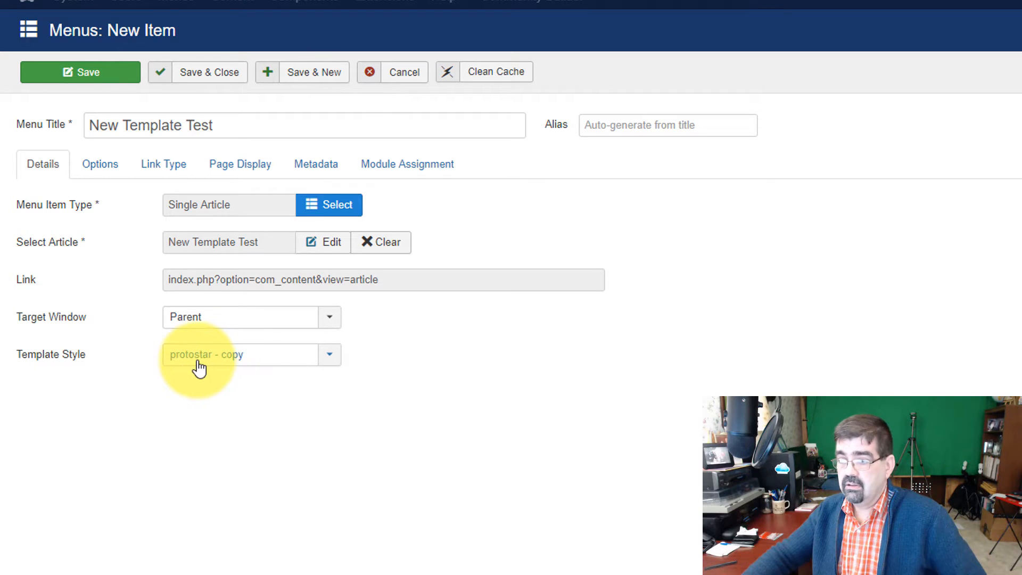
mouse_move(143, 373)
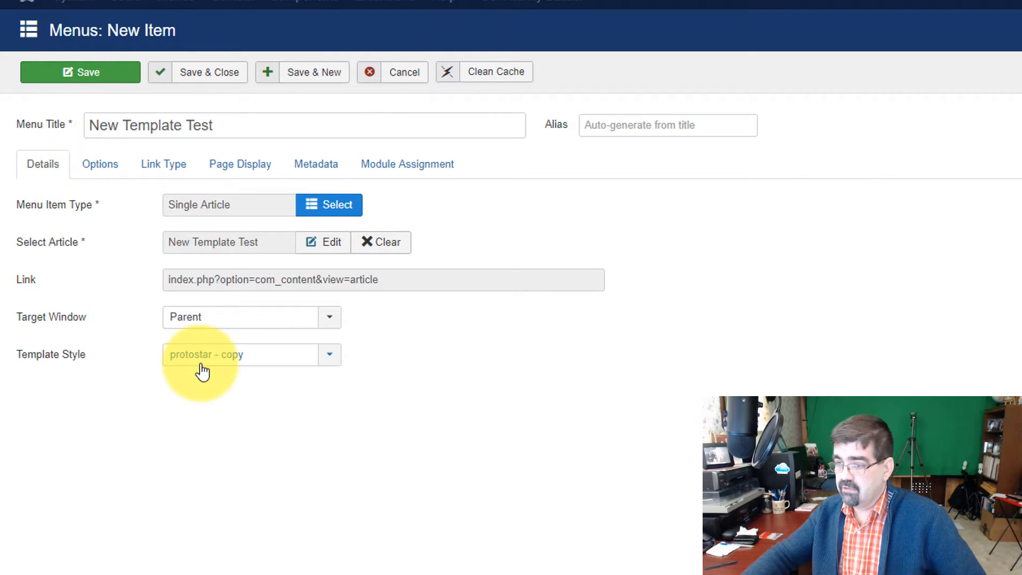
mouse_move(32, 366)
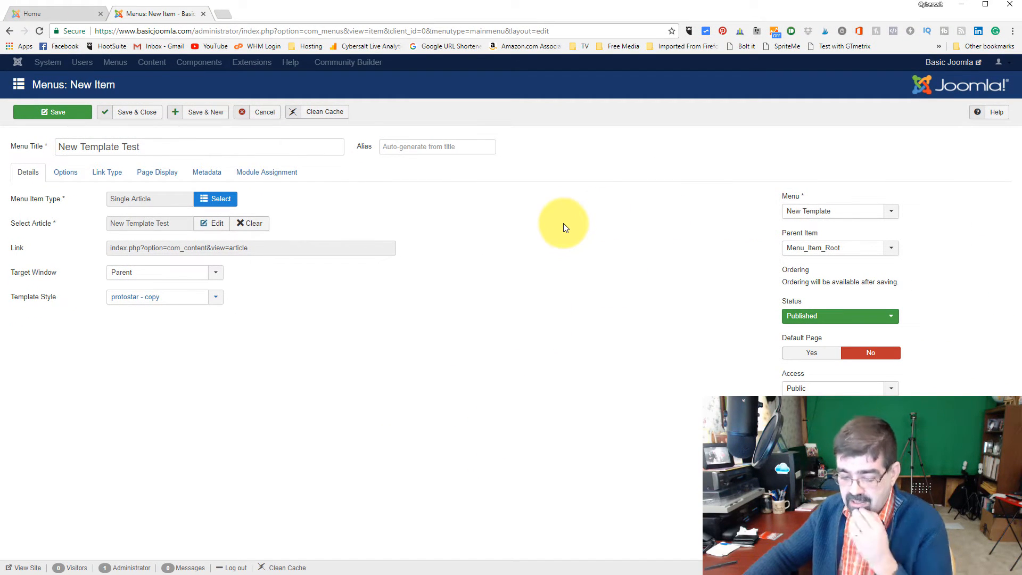
Save the menu item and open its New Template Test page on the live site
click(51, 121)
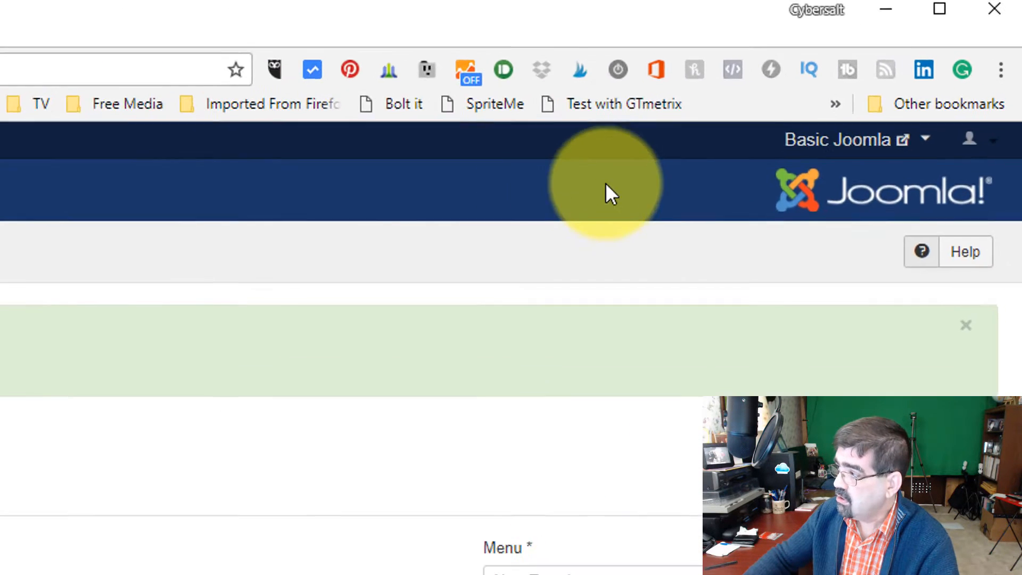
click(933, 66)
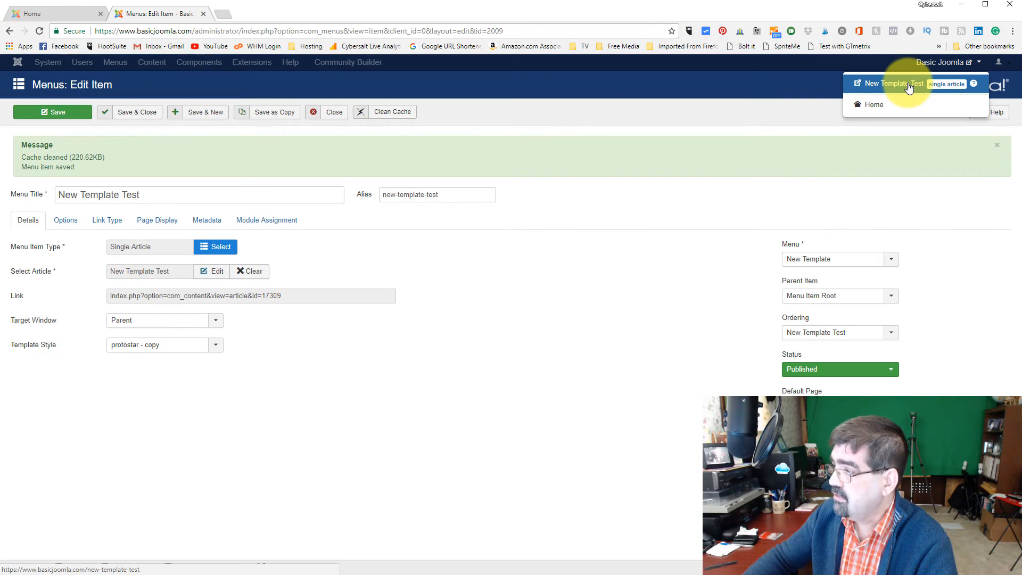
click(909, 87)
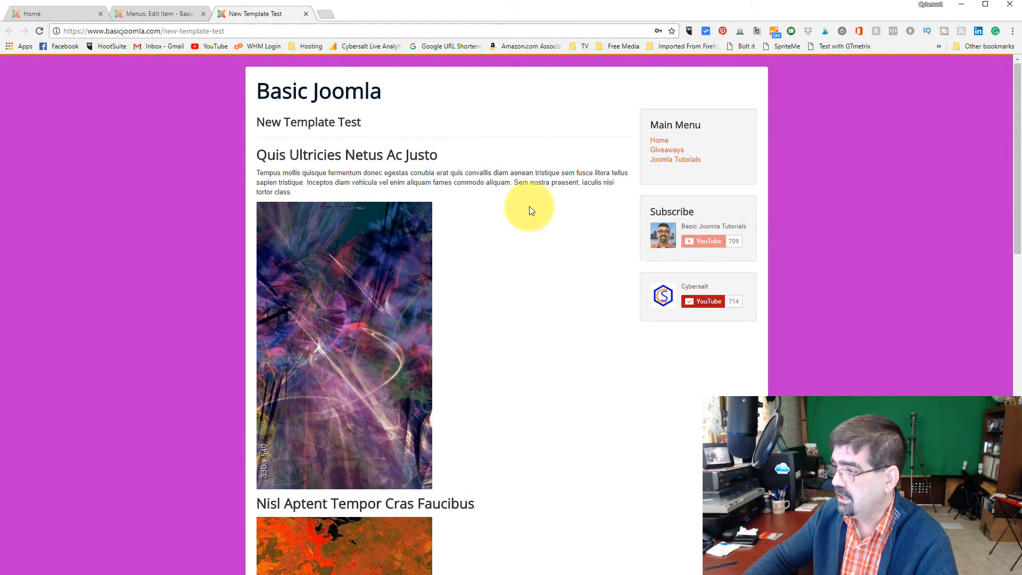
Look through the New Template Test page on the live site to examine its content and colours
scroll(511, 205, down, 2)
scroll(508, 205, down, 4)
scroll(509, 205, up, 6)
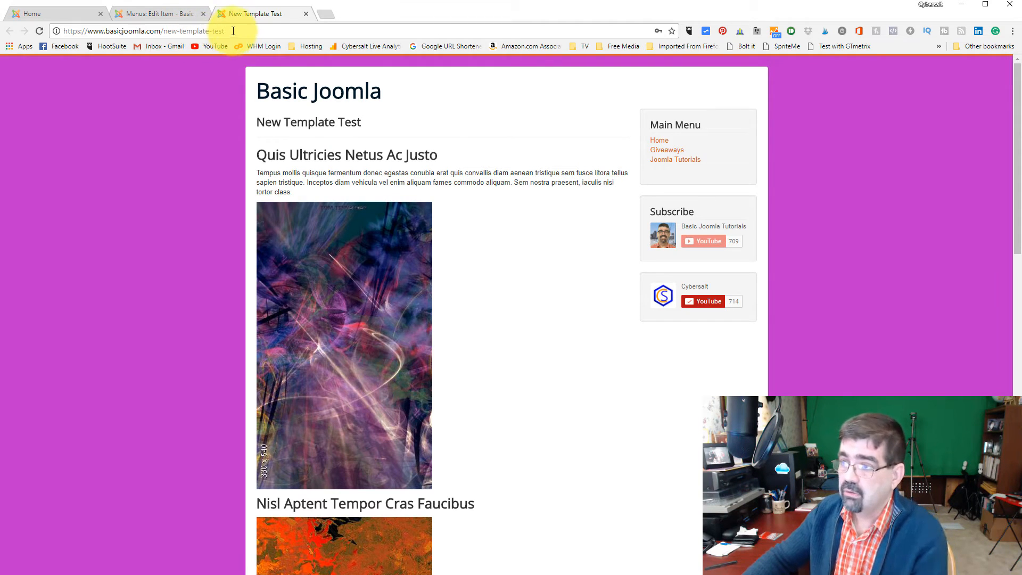
Check the live-site link options for the New Template Test menu item and copy the test page's web address
click(160, 19)
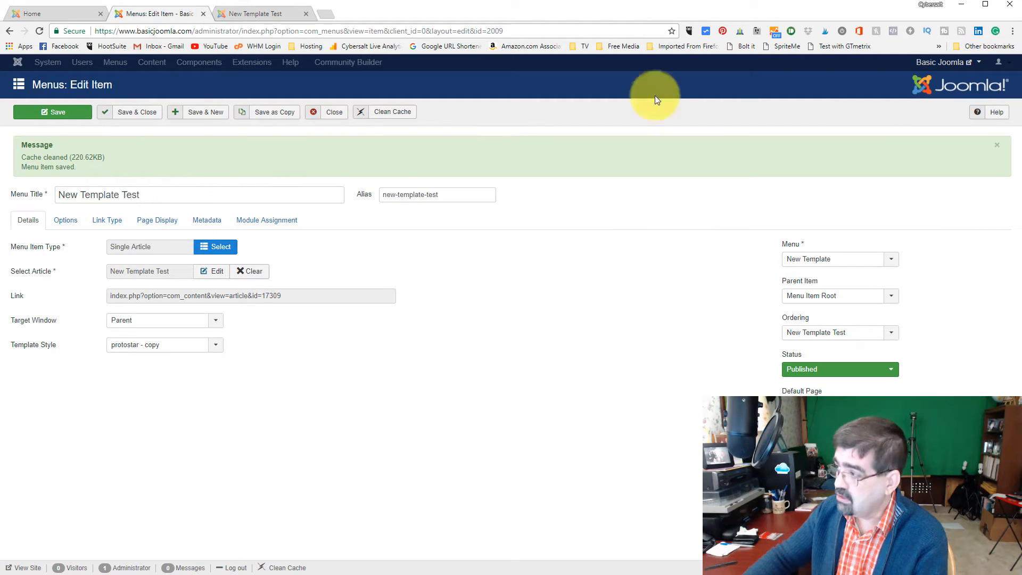
click(947, 63)
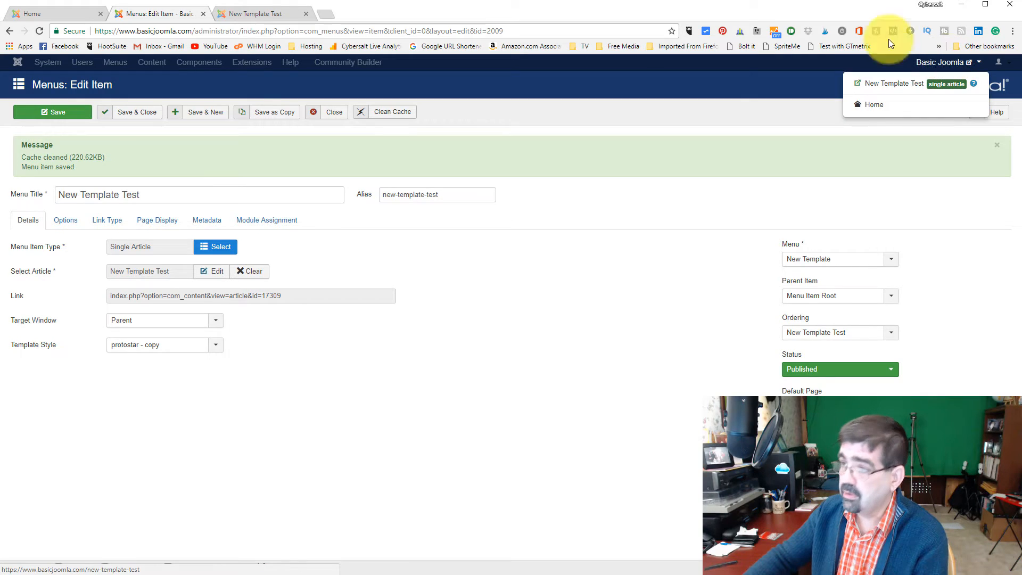
click(237, 14)
click(255, 30)
right_click(254, 30)
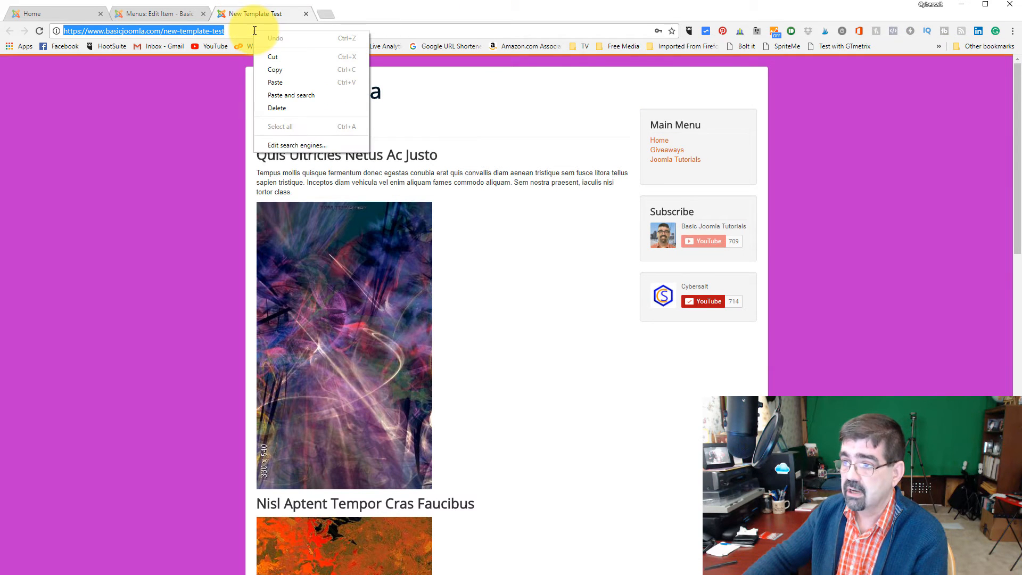
click(283, 67)
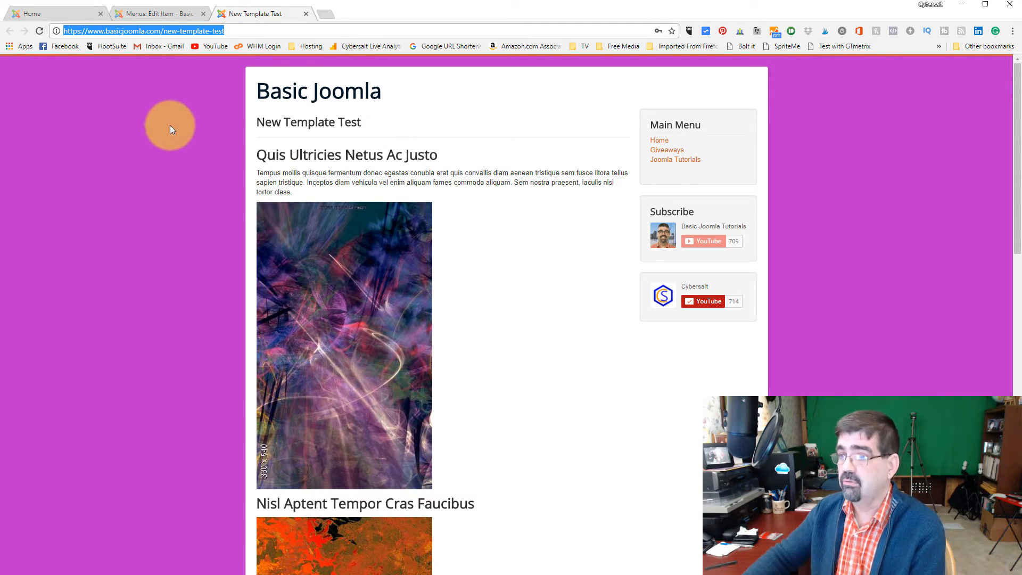
Close the New Template Test menu item and open the protostar - copy site template style for editing
click(142, 13)
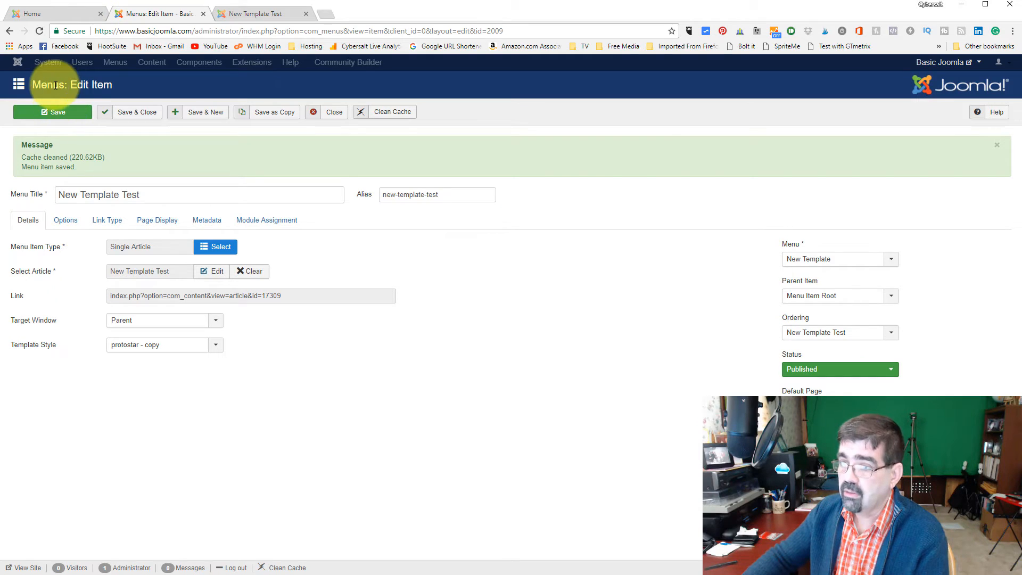
mouse_move(942, 70)
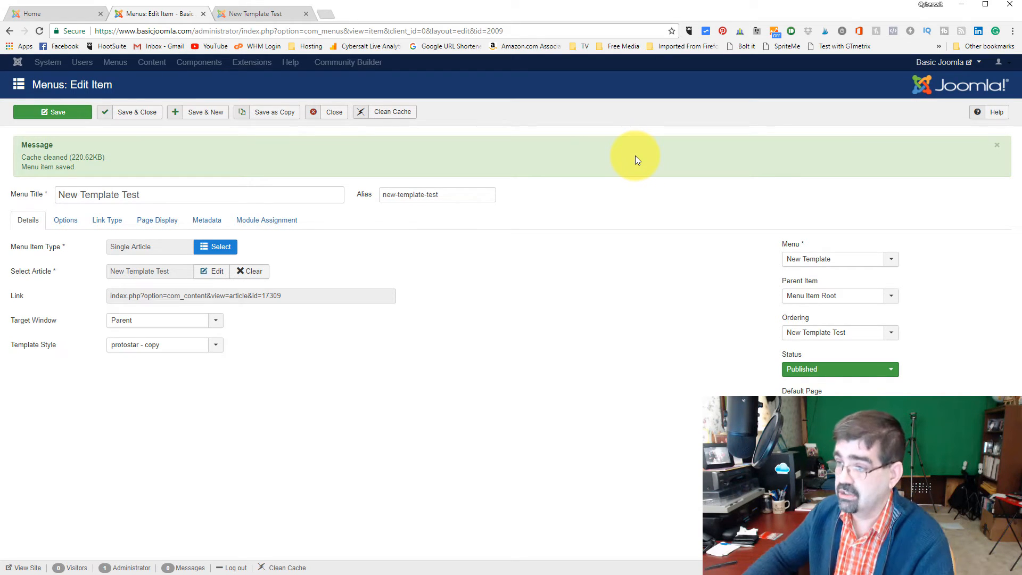
click(330, 115)
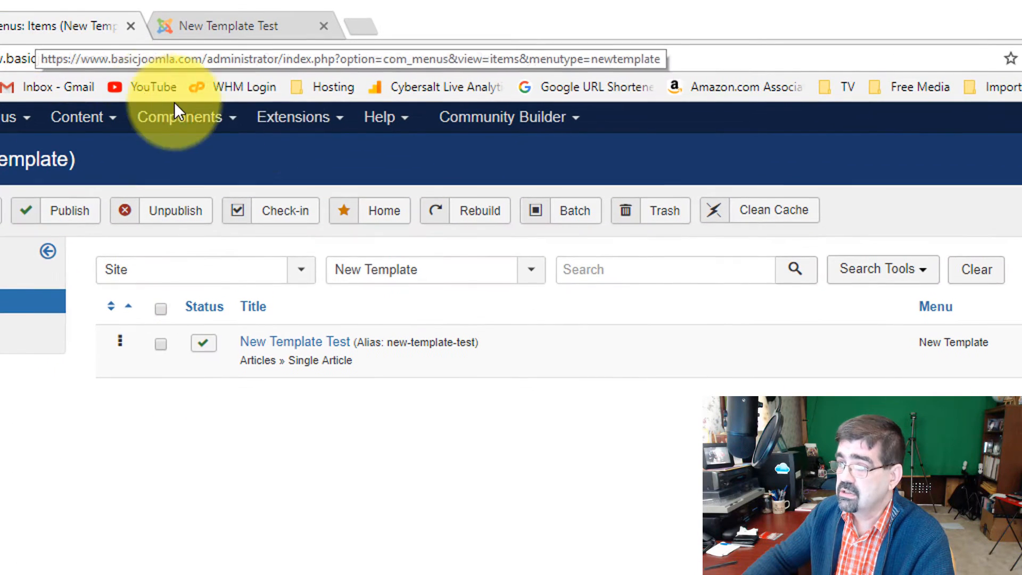
click(292, 119)
mouse_move(314, 248)
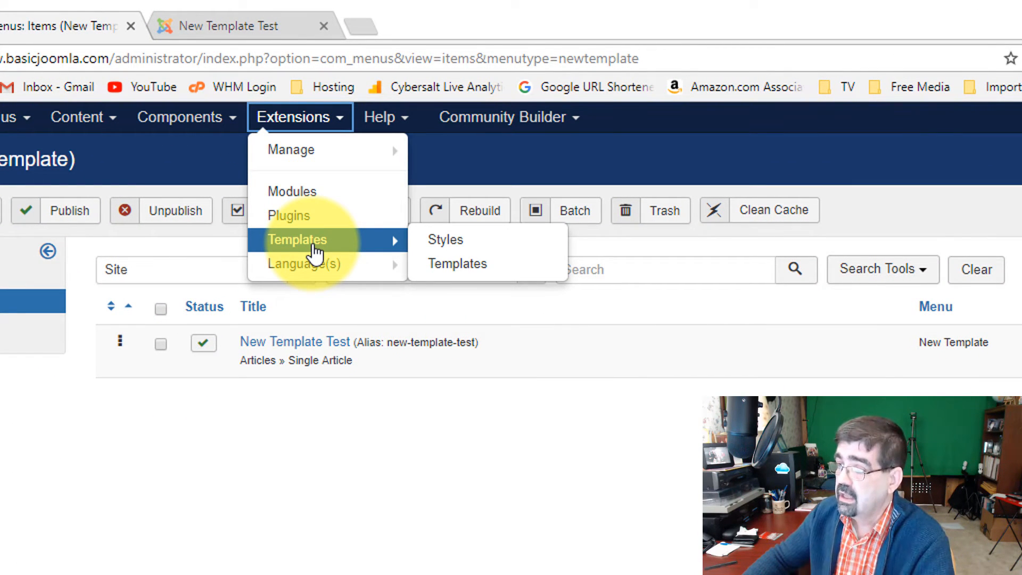
click(314, 242)
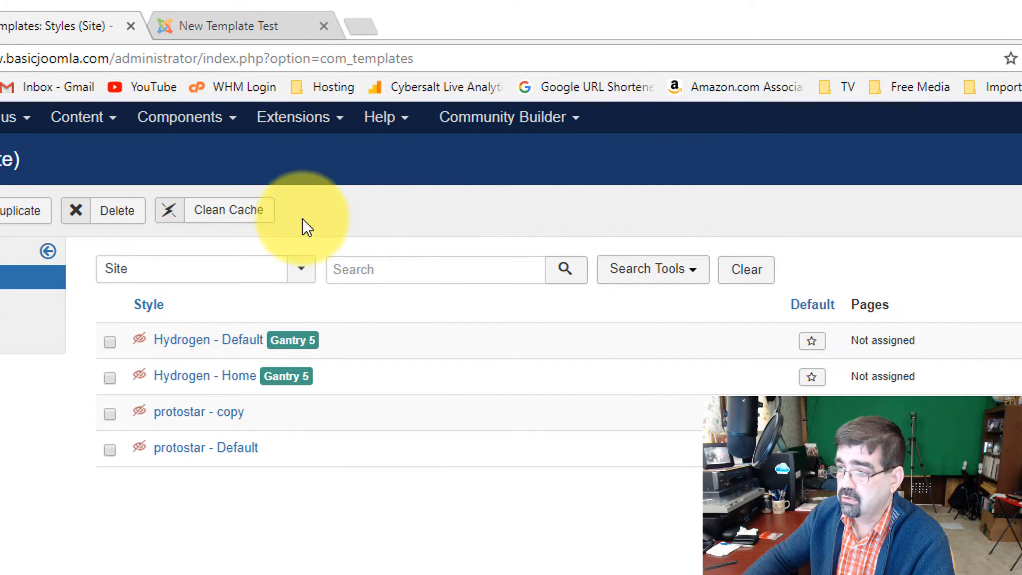
click(184, 418)
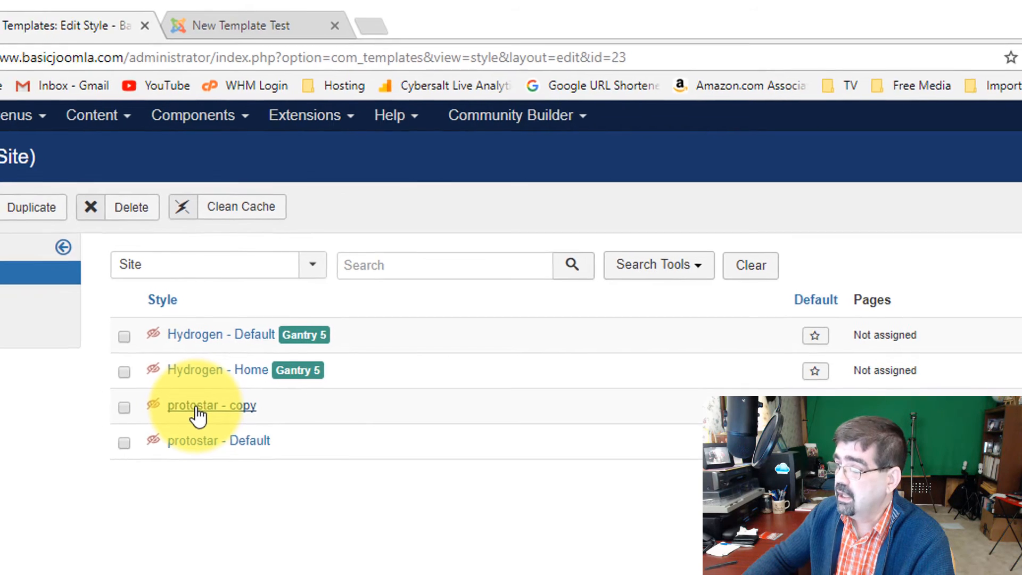
Set the protostar - copy style's background colour to green #5cb863 and save the style
click(171, 339)
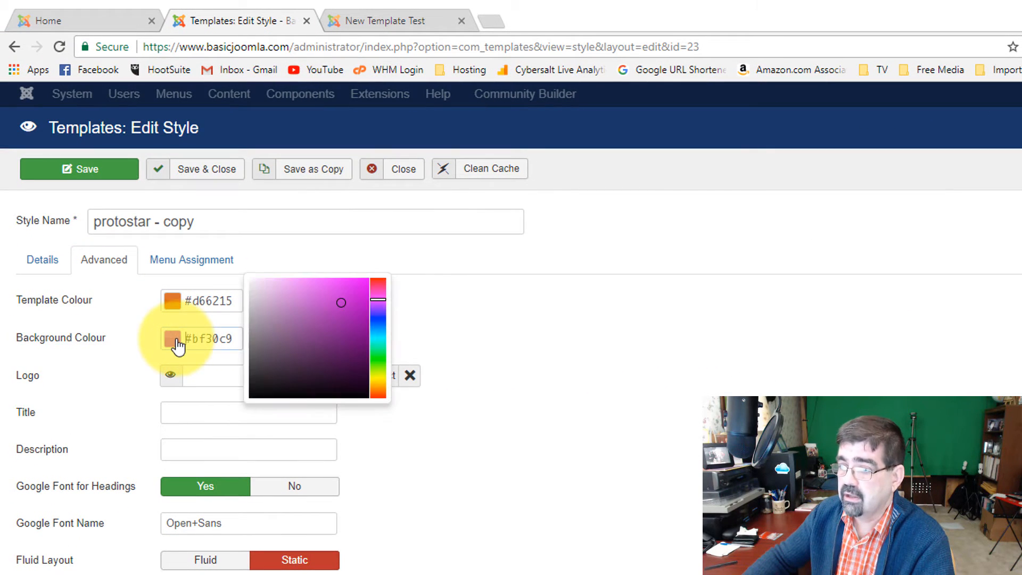
drag(336, 305, 263, 307)
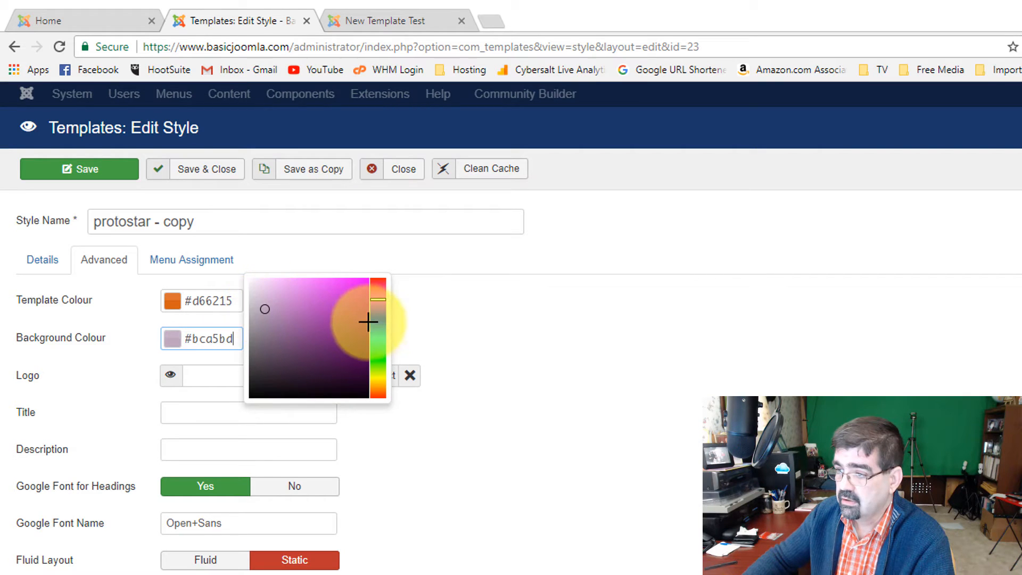
click(378, 355)
drag(265, 308, 309, 311)
click(94, 174)
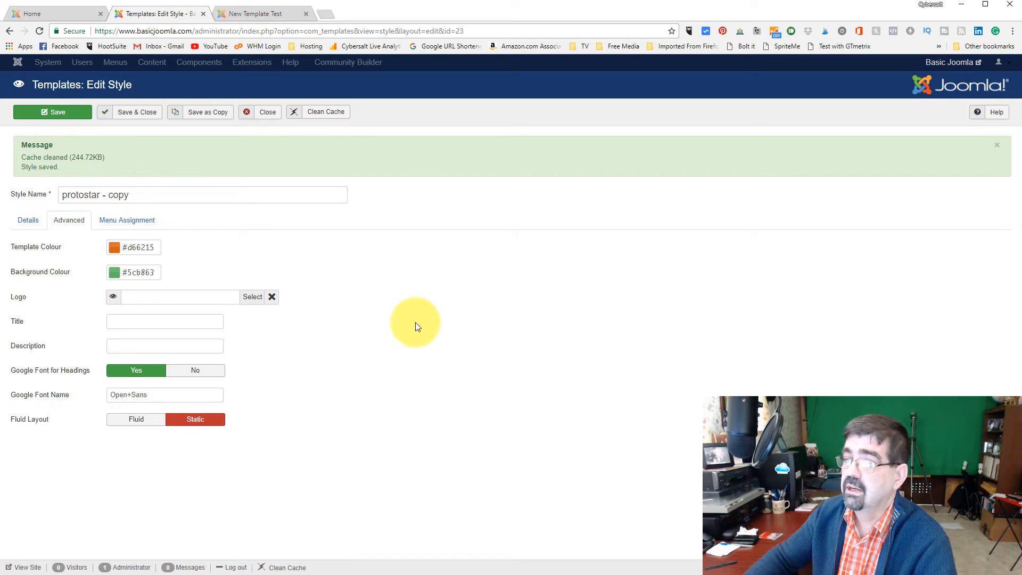
Reload the live New Template Test page, compare it with the Joomla Tutorials, Giveaways and Home pages, and return to it
click(257, 13)
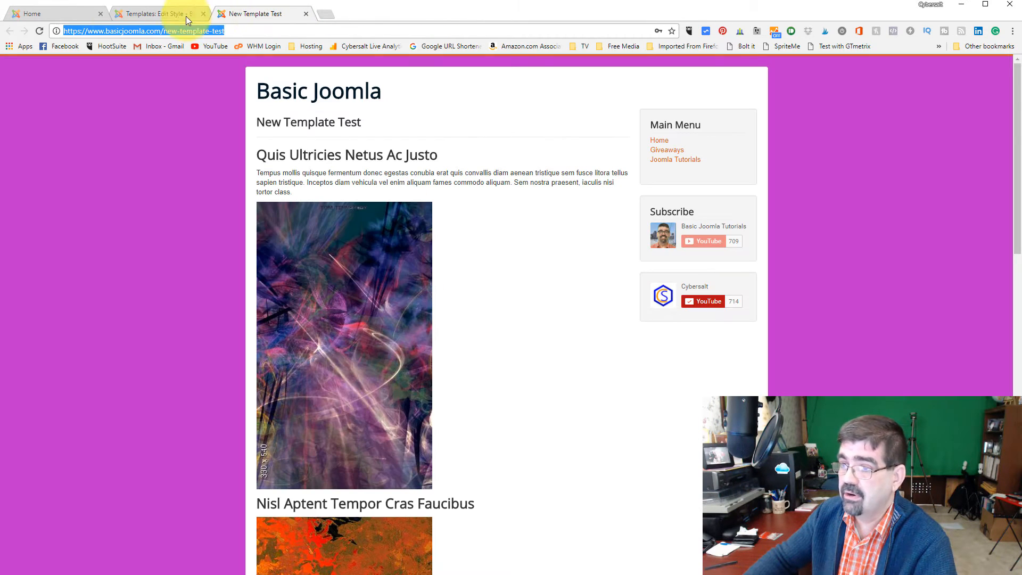
click(39, 31)
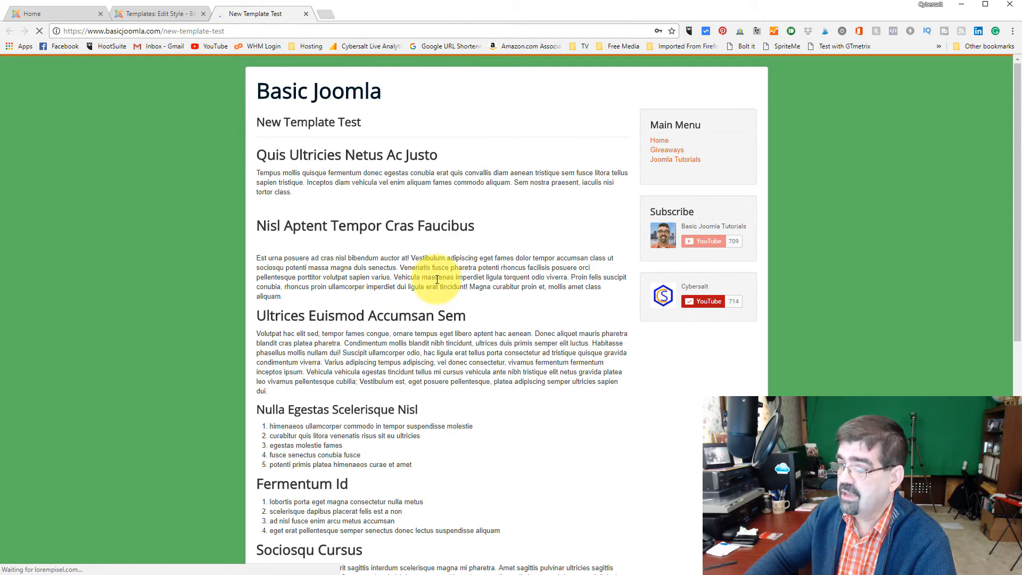
click(665, 162)
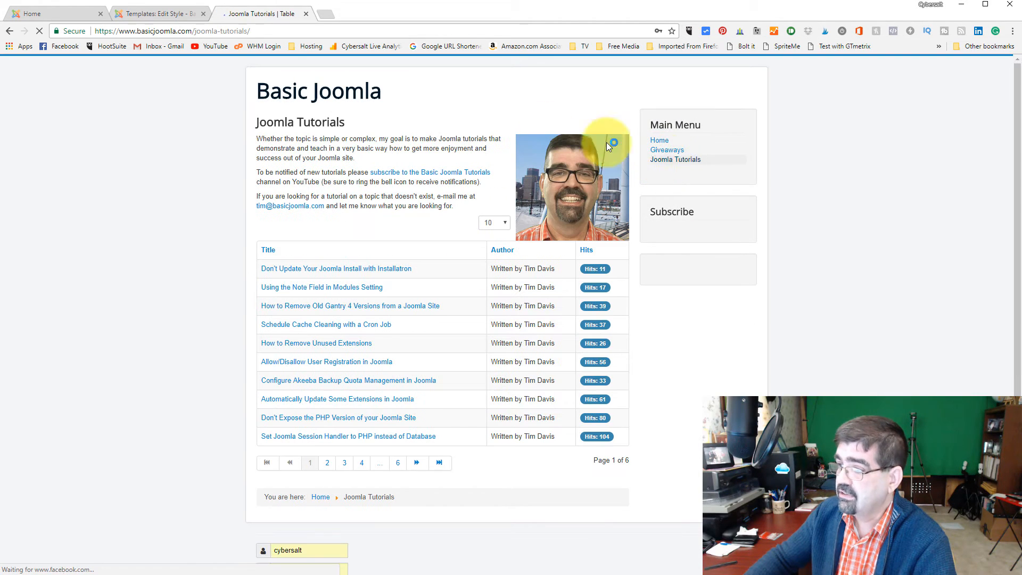
click(667, 153)
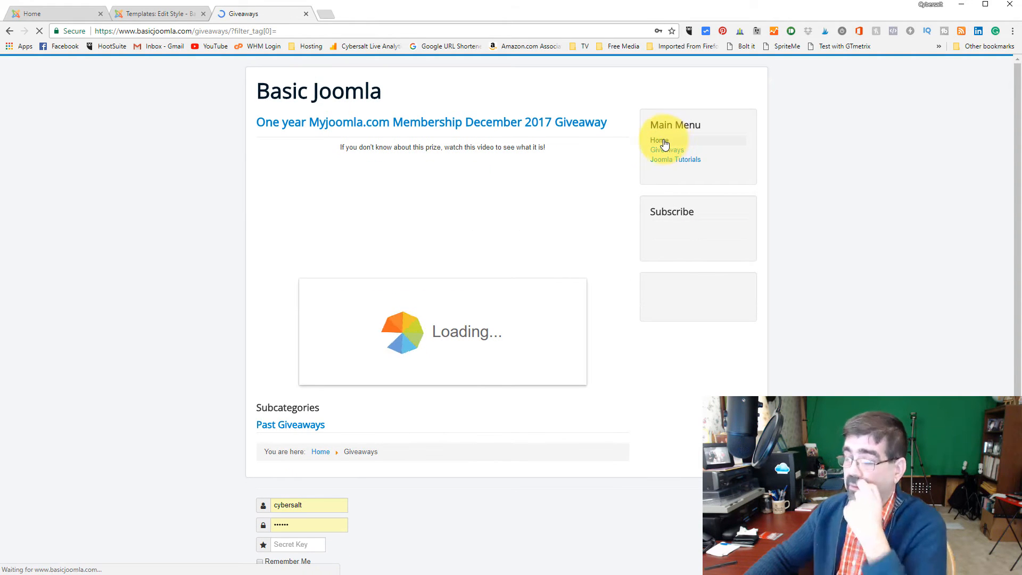
click(605, 122)
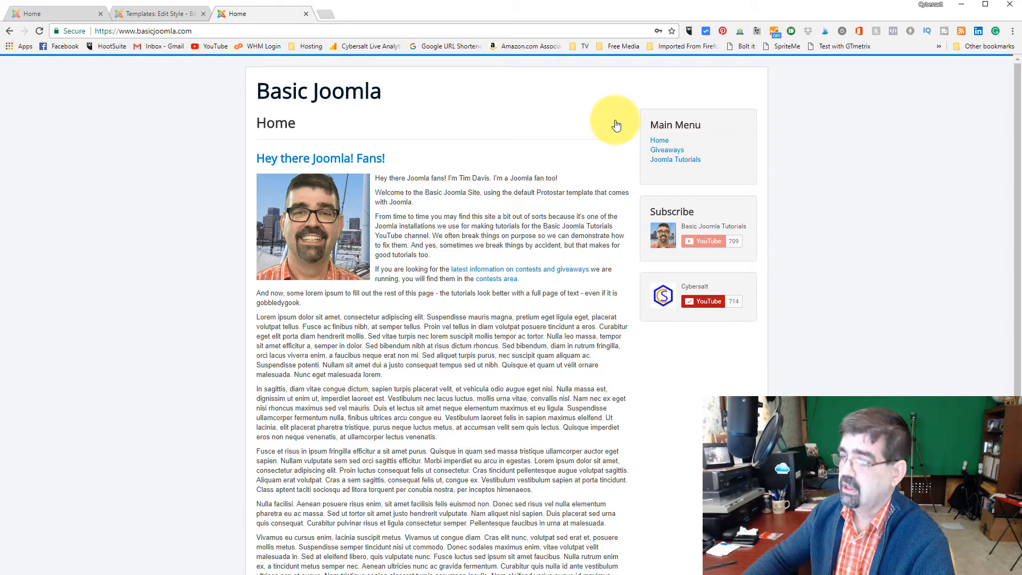
right_click(10, 32)
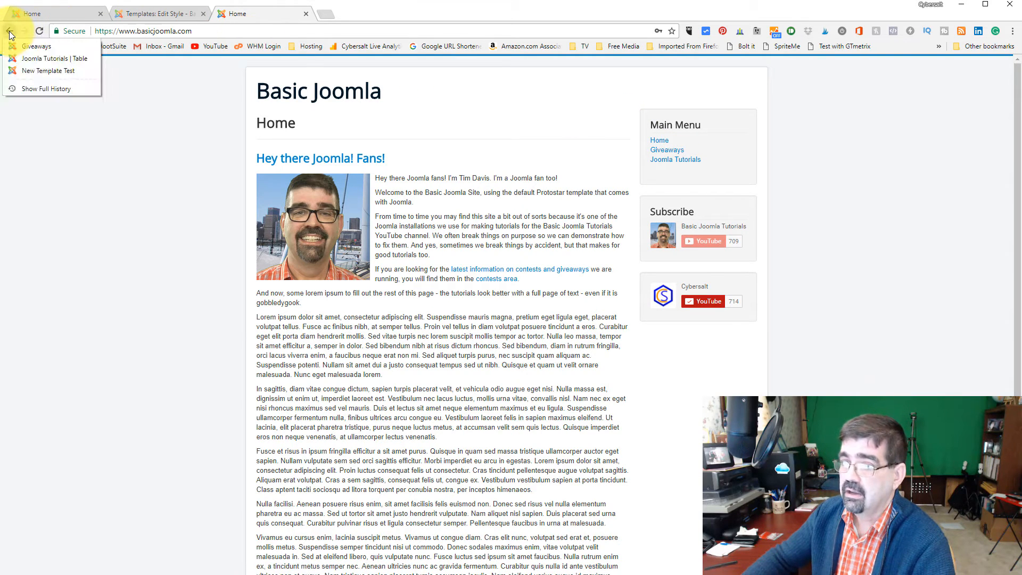
click(64, 71)
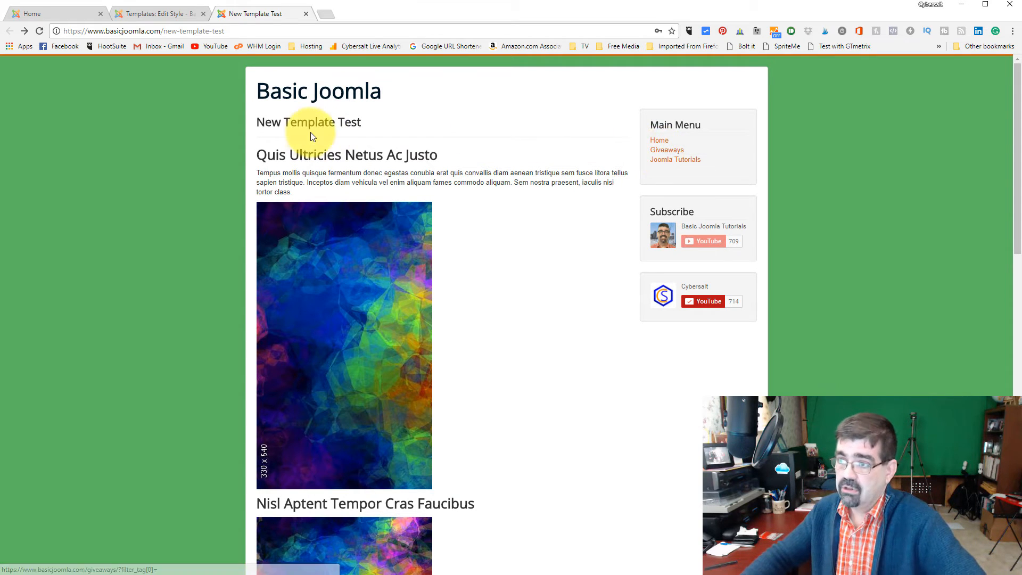
Close the protostar - copy style and open the assignments of the Hydrogen - Default style
click(159, 14)
click(264, 118)
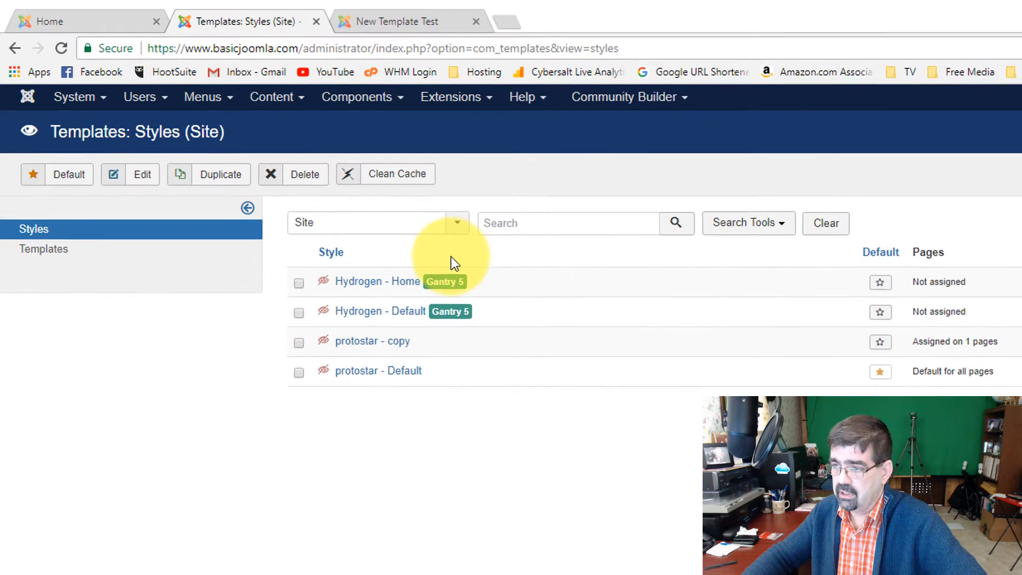
click(380, 329)
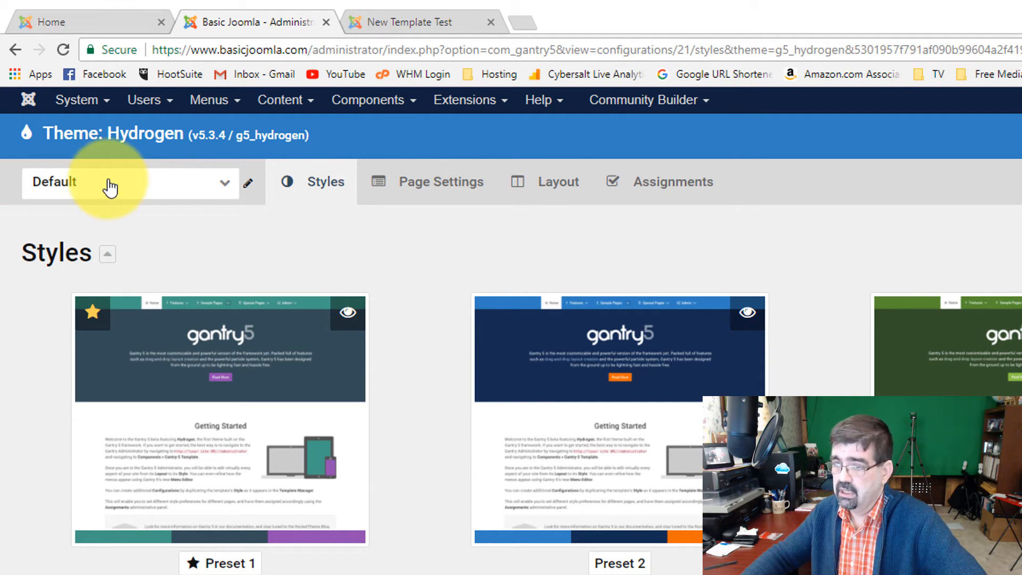
click(672, 186)
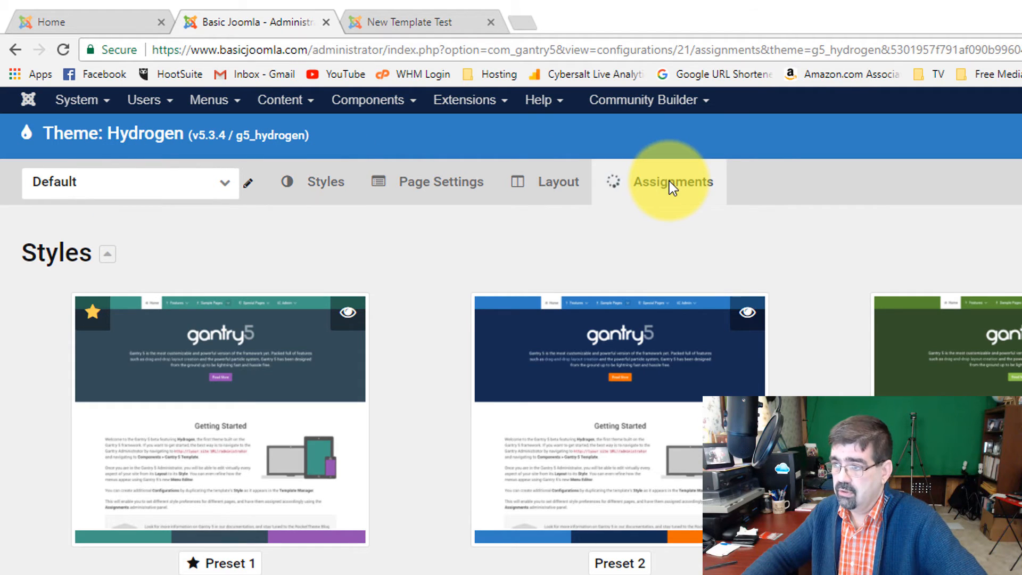
Assign the Hydrogen Default style to the New Template Test item in the New Template menu and save the assignments
scroll(321, 232, down, 2)
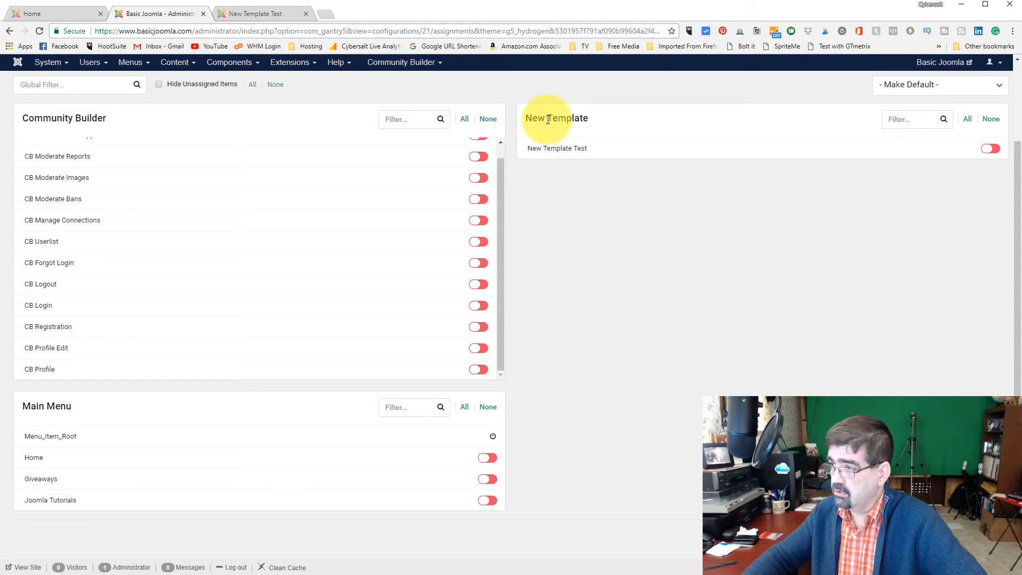
click(988, 149)
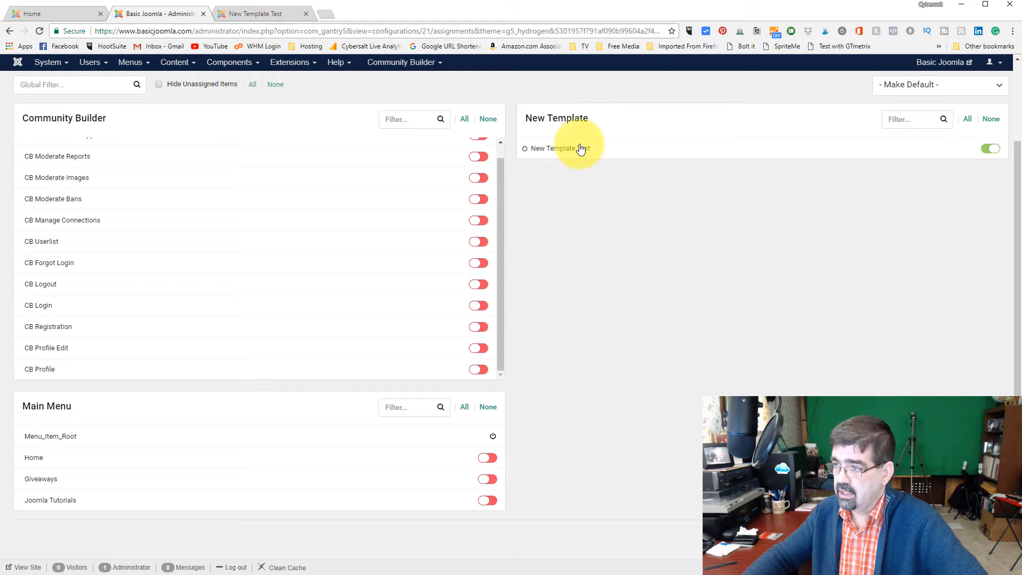
scroll(331, 175, up, 1)
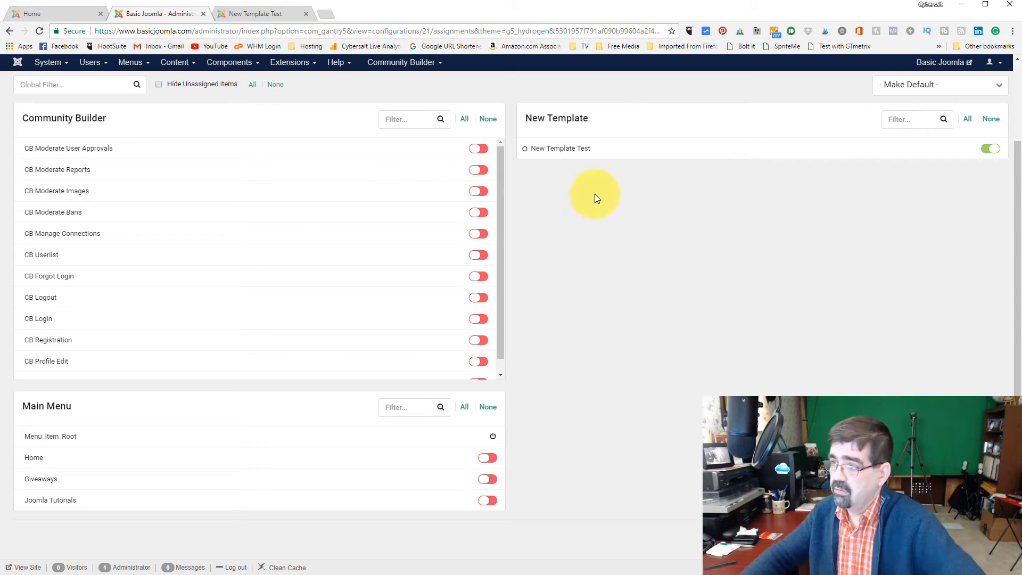
scroll(571, 207, up, 2)
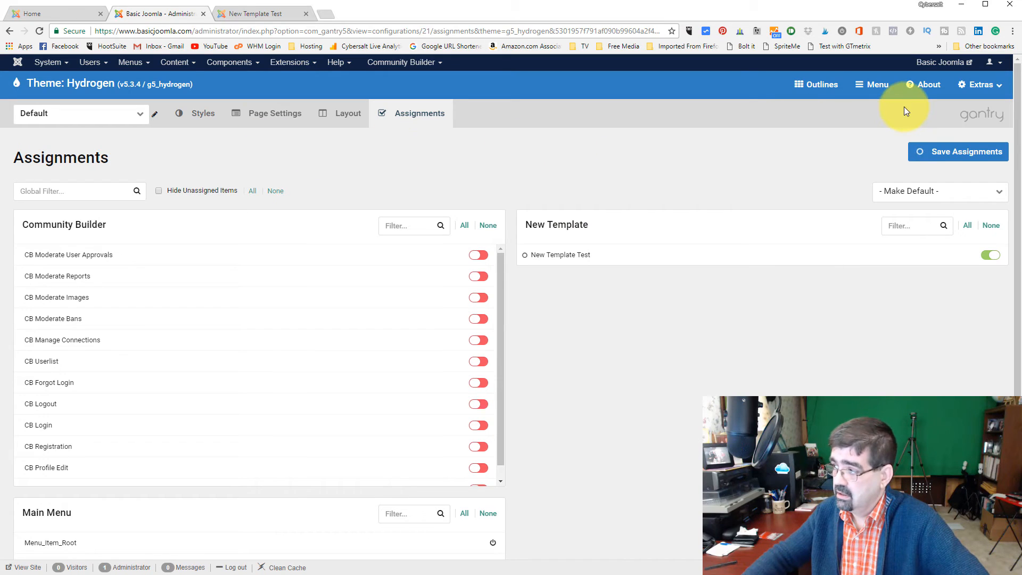
click(955, 153)
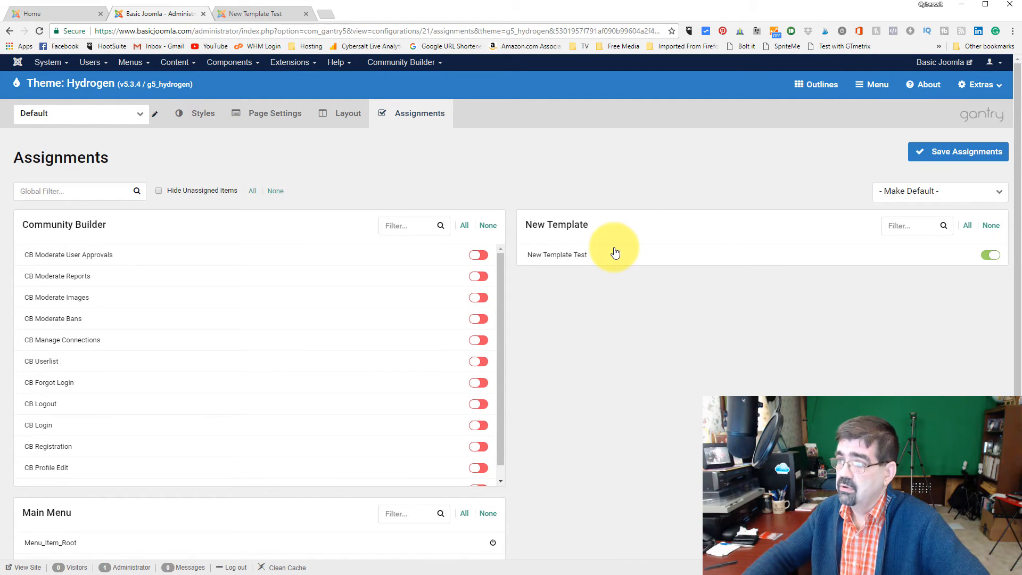
Reload the live New Template Test page, clean the site cache, and reload the page again
click(255, 12)
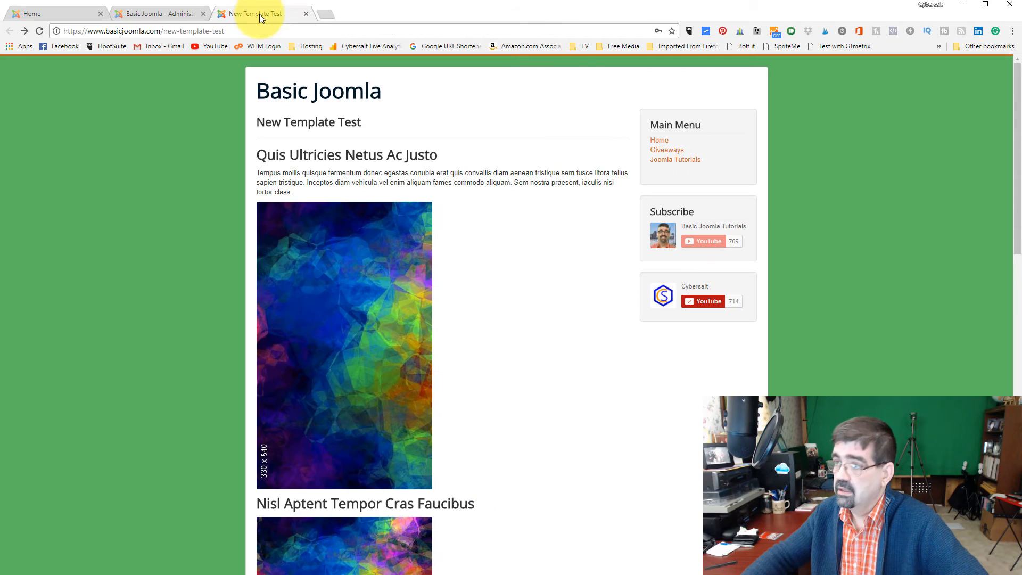
click(40, 31)
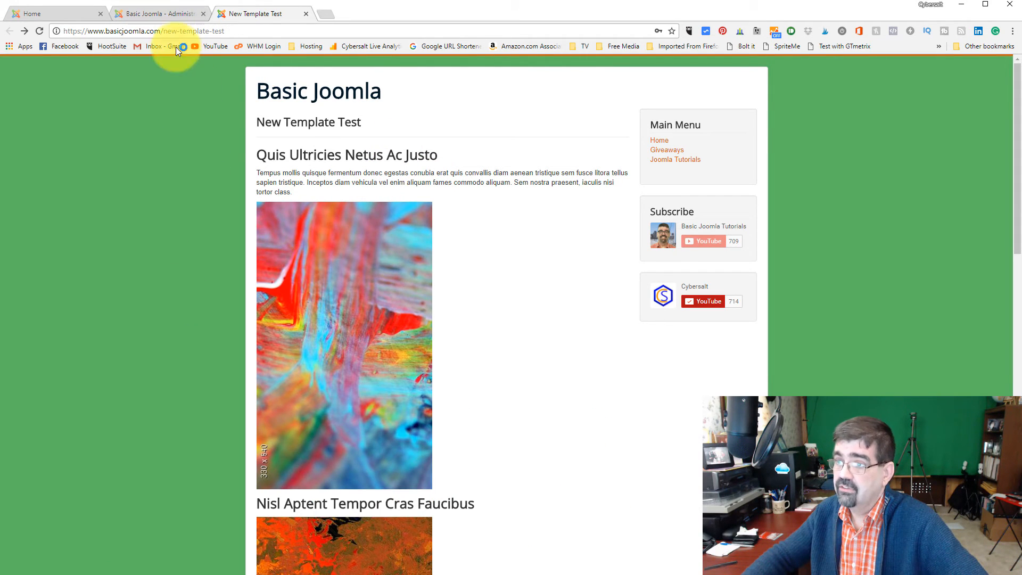
click(149, 16)
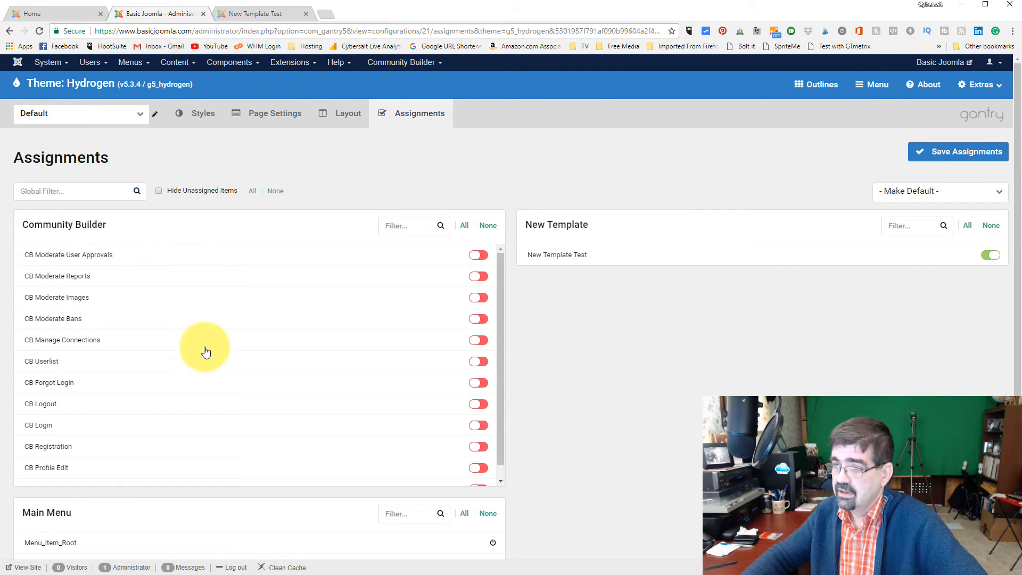
click(283, 568)
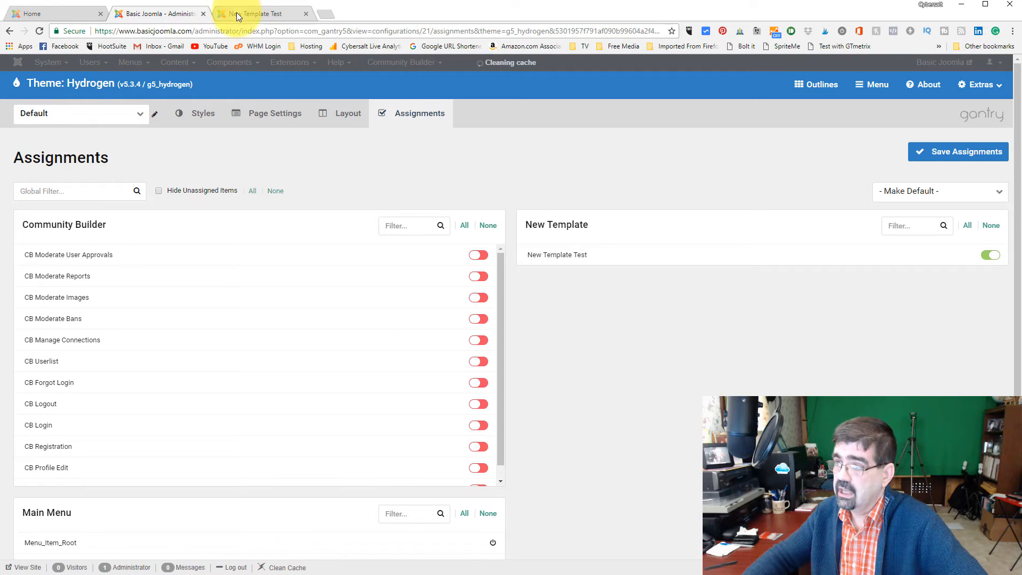
click(253, 14)
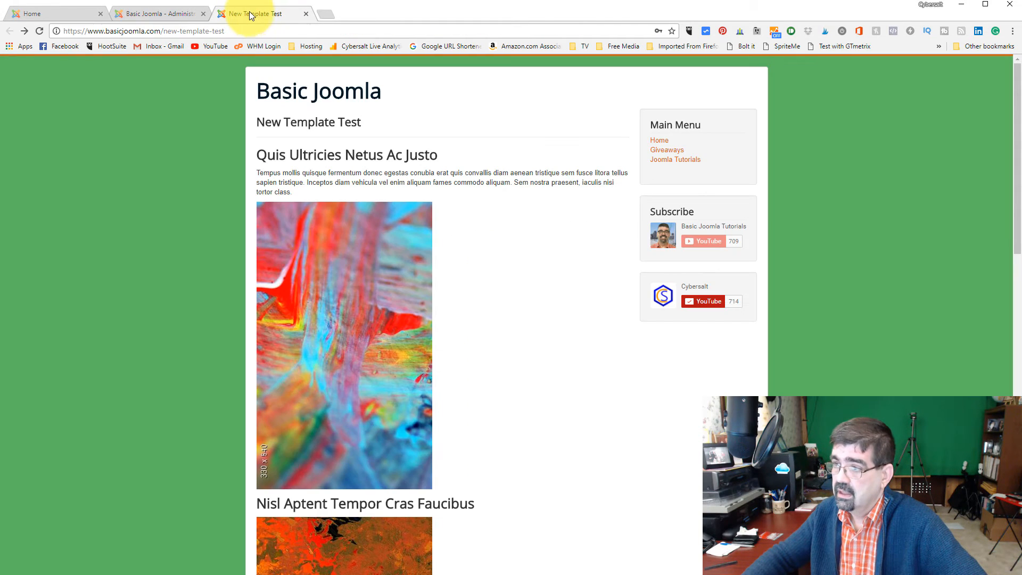
click(38, 31)
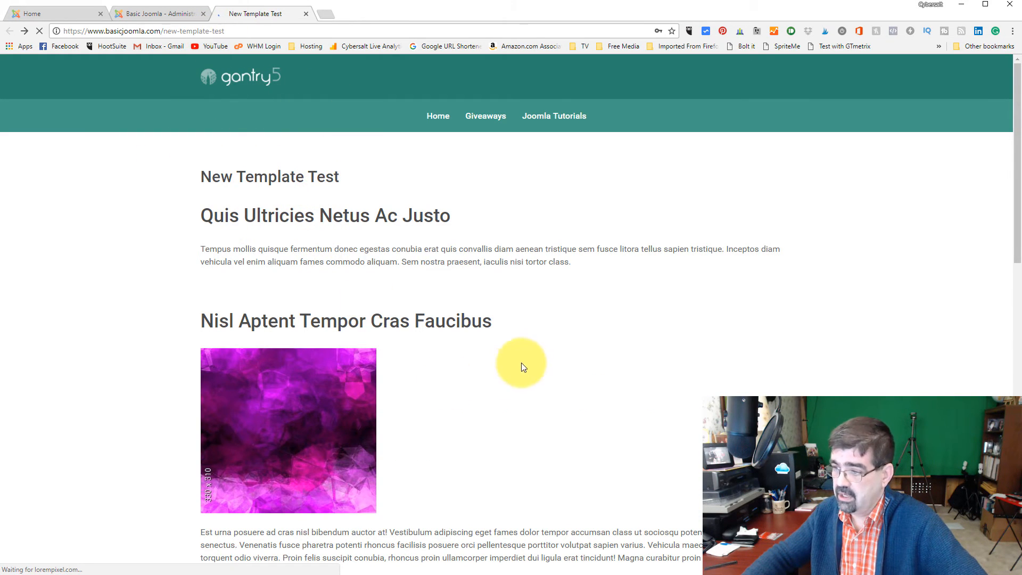
Look over the live New Template Test page, and open the site's module manager in a new browser tab
scroll(499, 293, down, 8)
scroll(499, 304, up, 8)
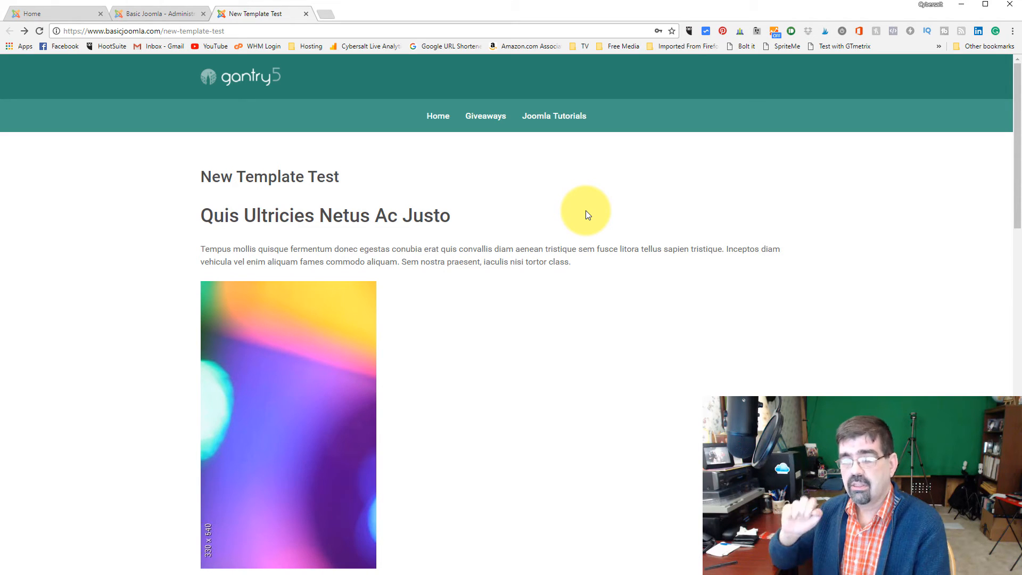
click(181, 15)
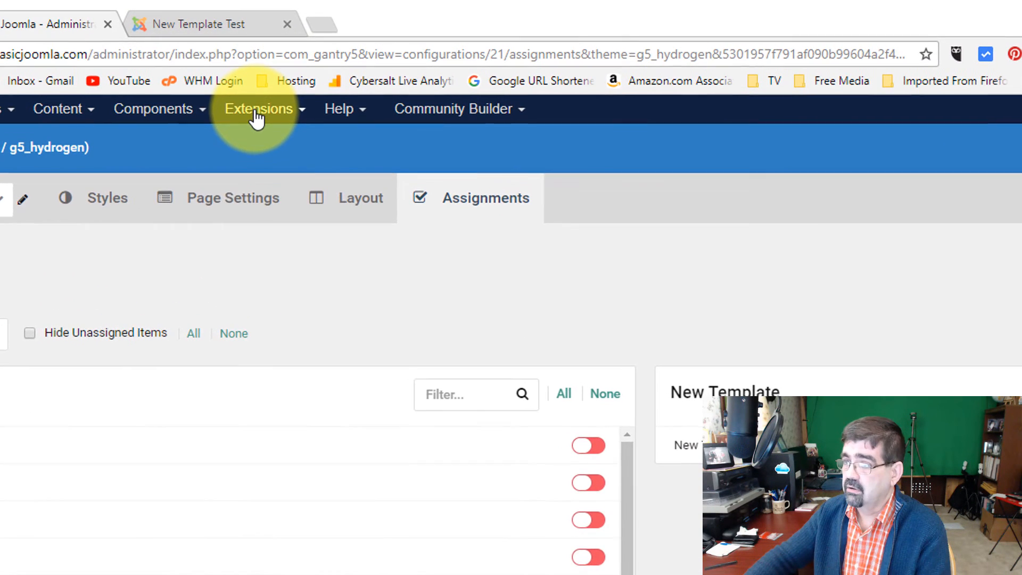
click(288, 64)
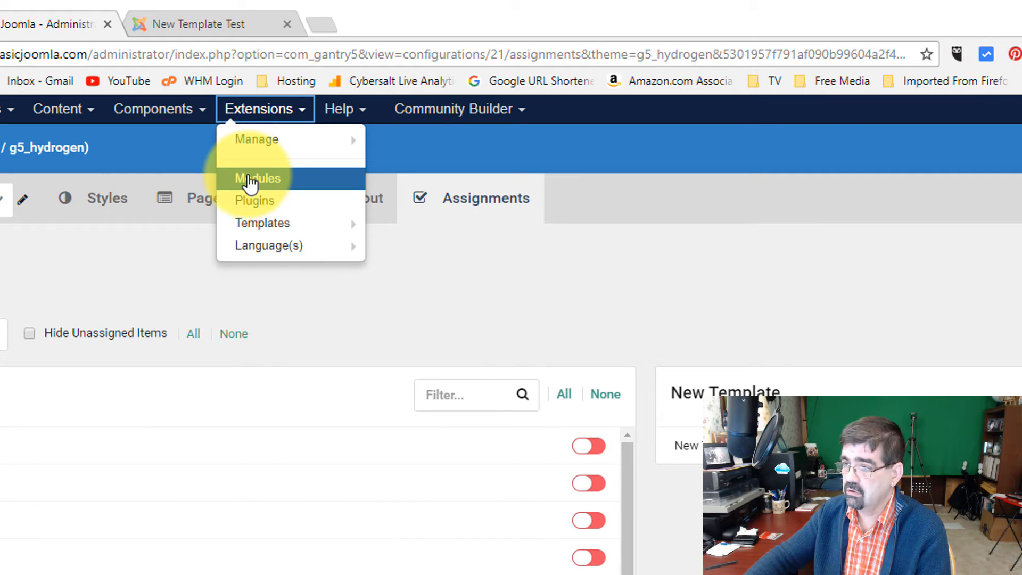
right_click(250, 184)
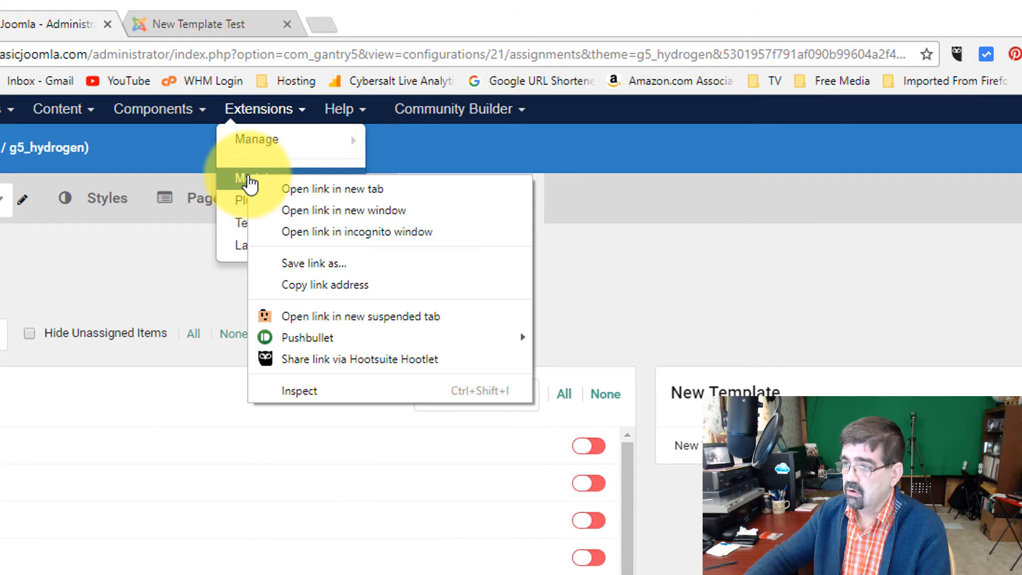
click(291, 190)
click(376, 27)
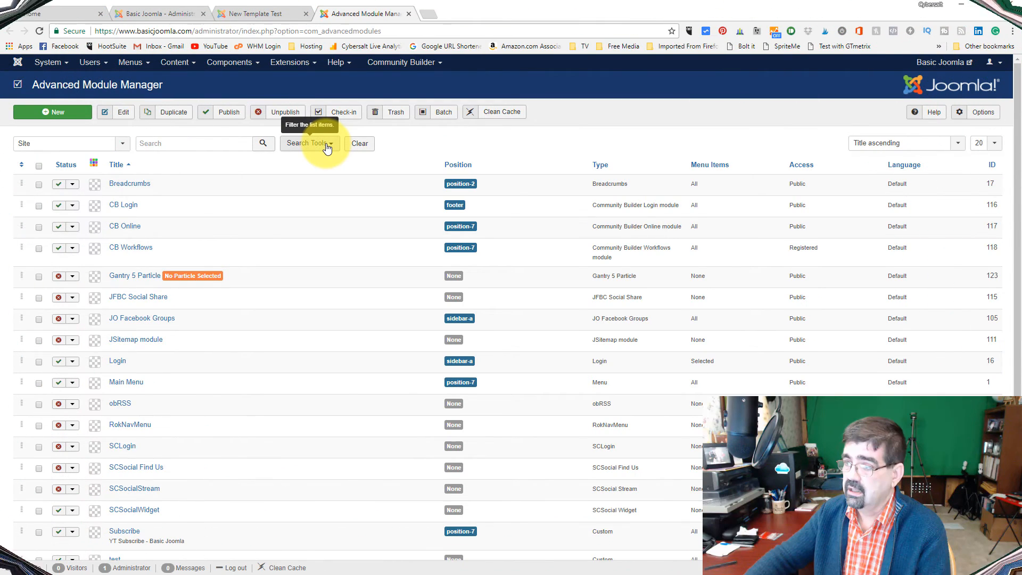
Filter the module list to published modules and duplicate the Subscribe module
click(324, 144)
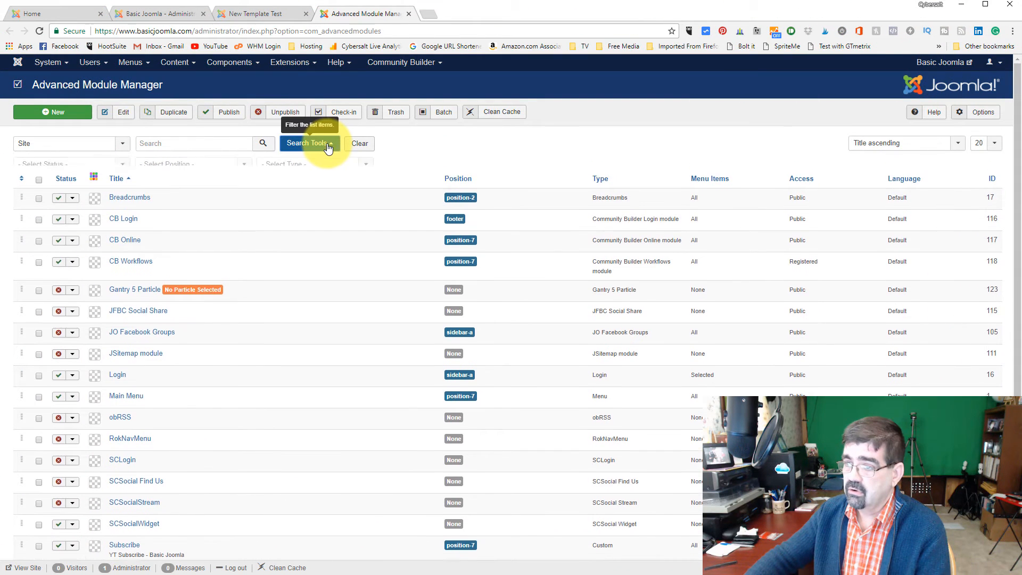
click(96, 172)
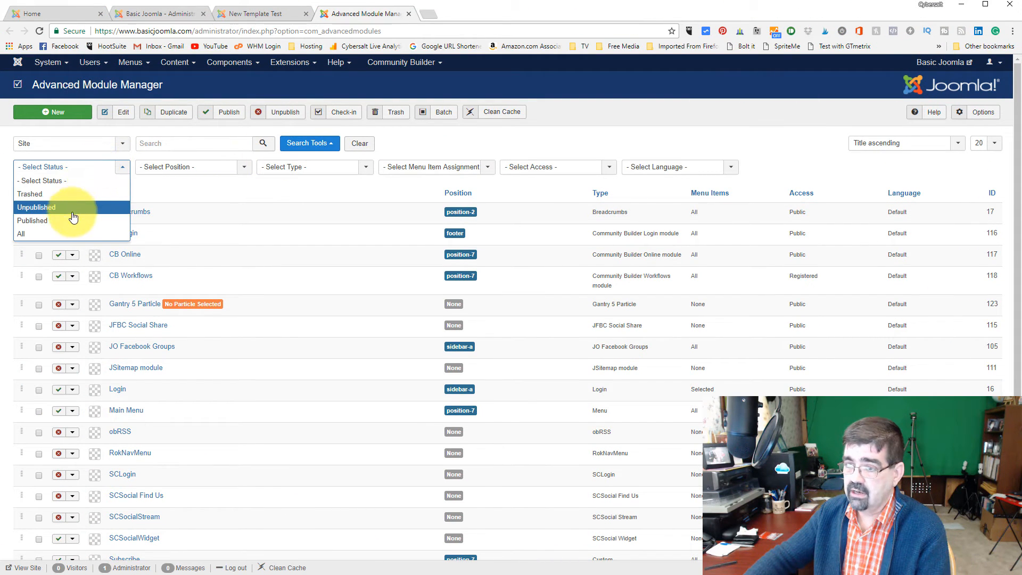
click(72, 219)
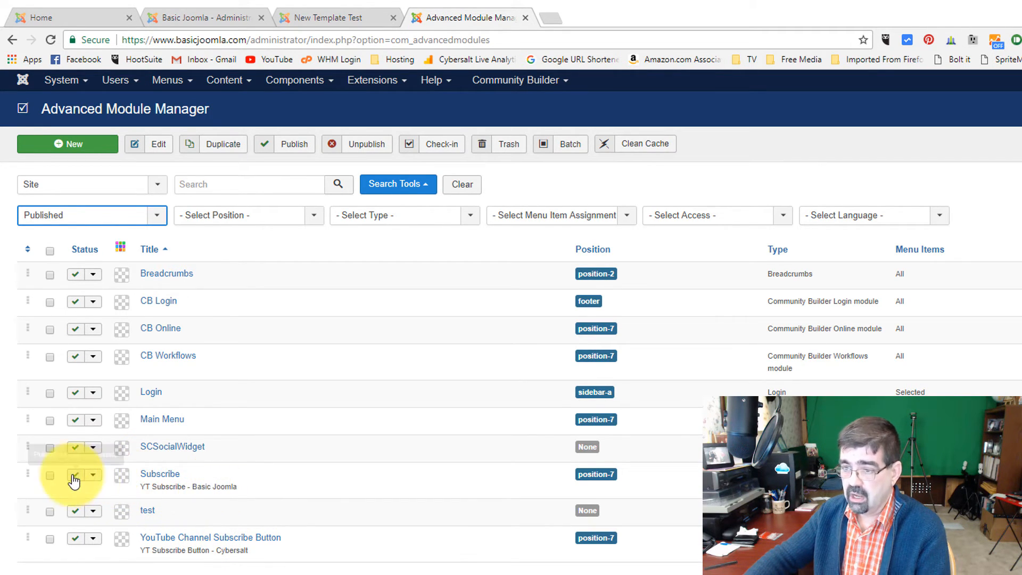
click(49, 475)
click(219, 152)
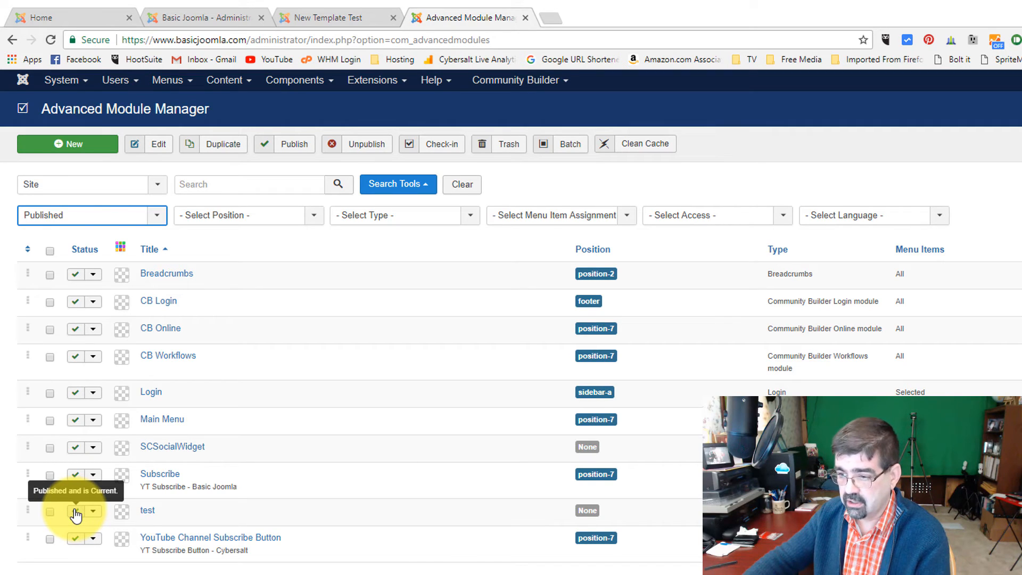
Clear the status filter and sort the module list by ID in descending order
click(143, 214)
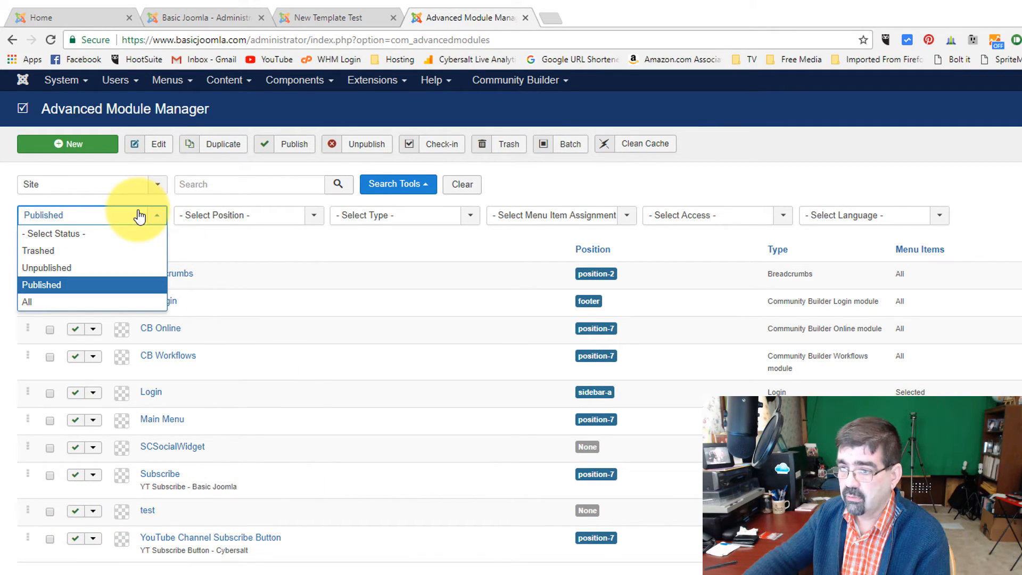
click(461, 185)
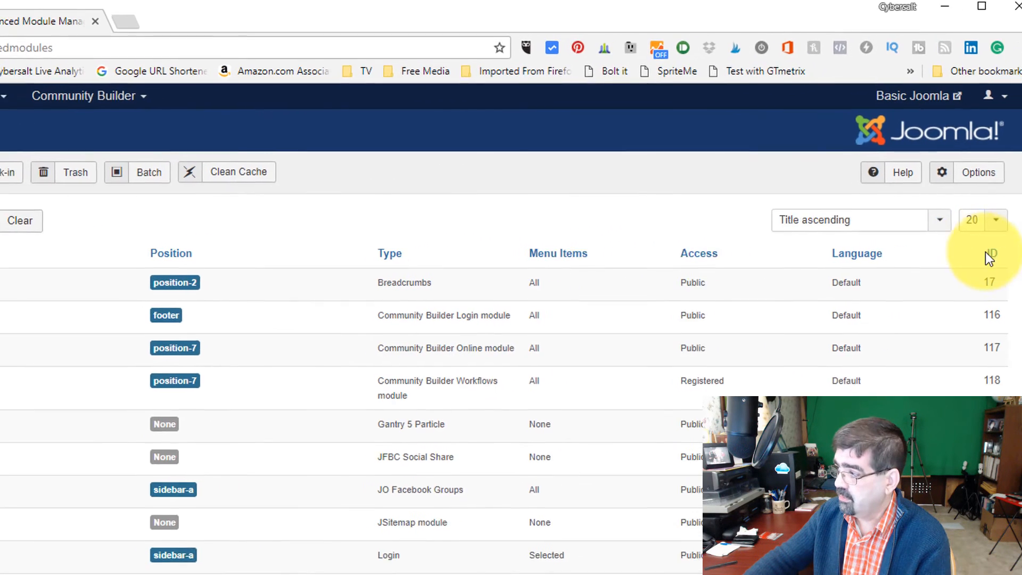
click(987, 254)
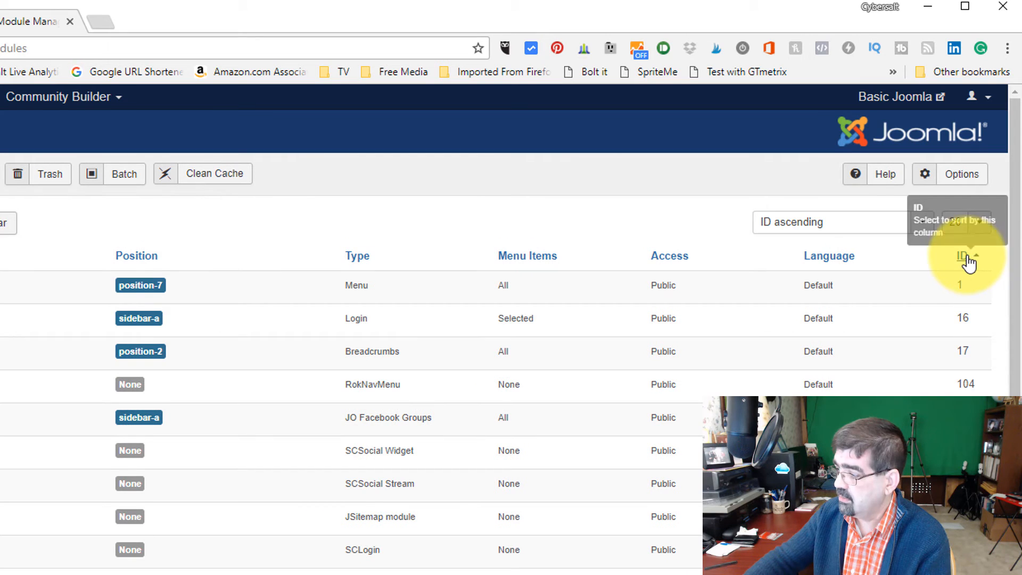
click(973, 259)
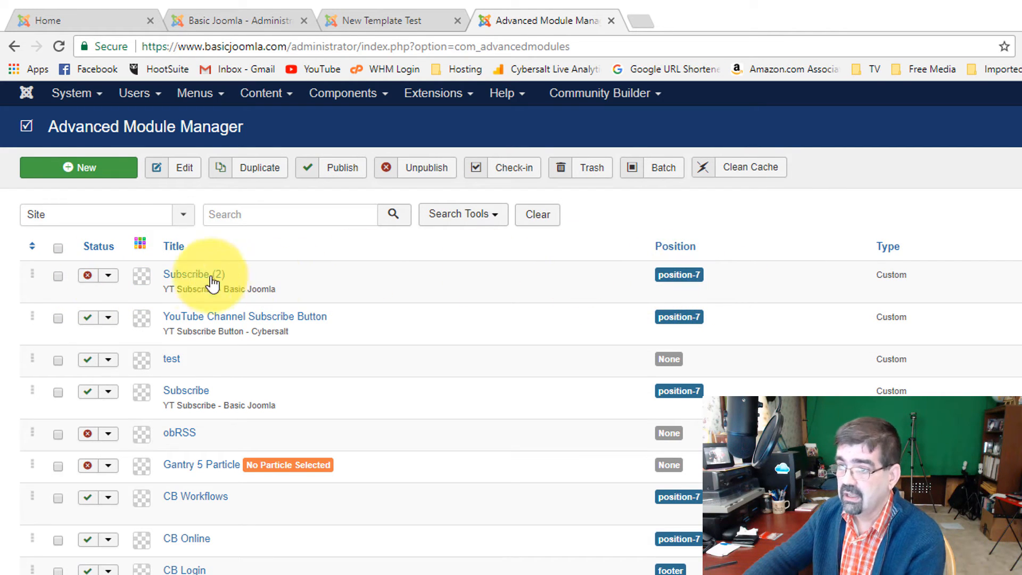
Remove the Subscribe (2) module's position, set its description to "NEW TEMPLATE - YT Subscribe - Basic Joomla", and save and close it
click(189, 275)
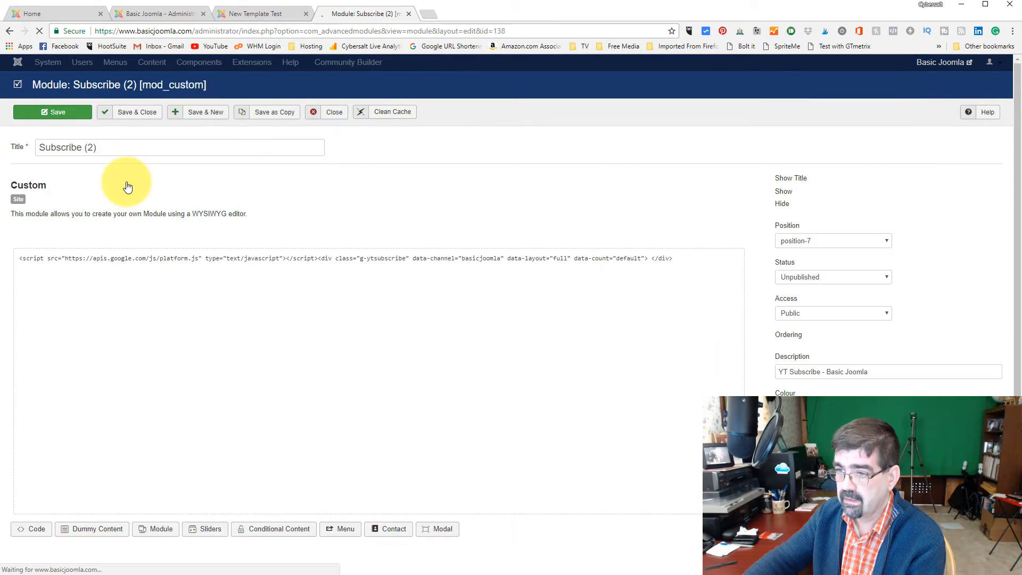
click(834, 302)
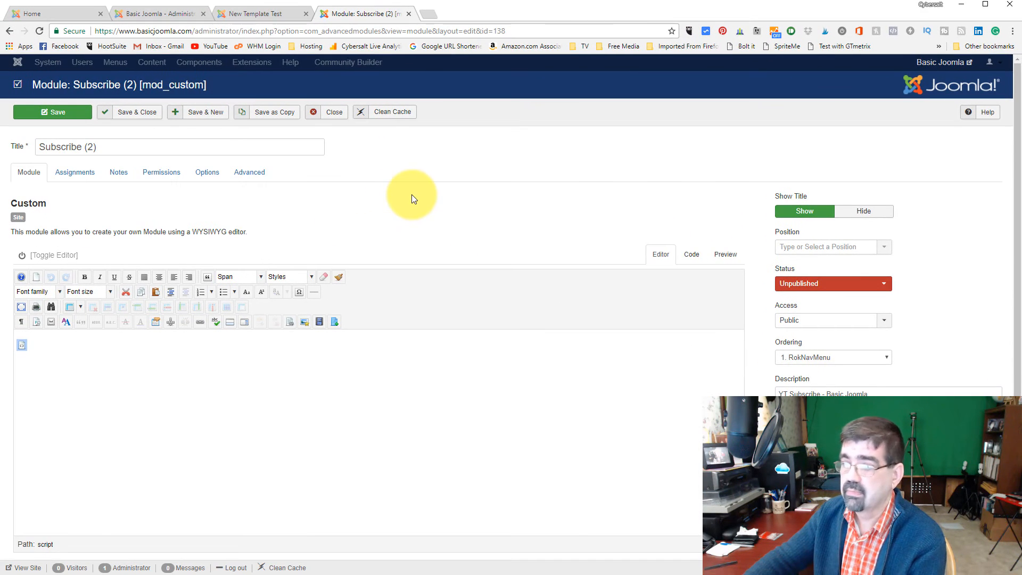
mouse_move(109, 147)
mouse_down()
mouse_move(40, 147)
mouse_move(98, 145)
mouse_up()
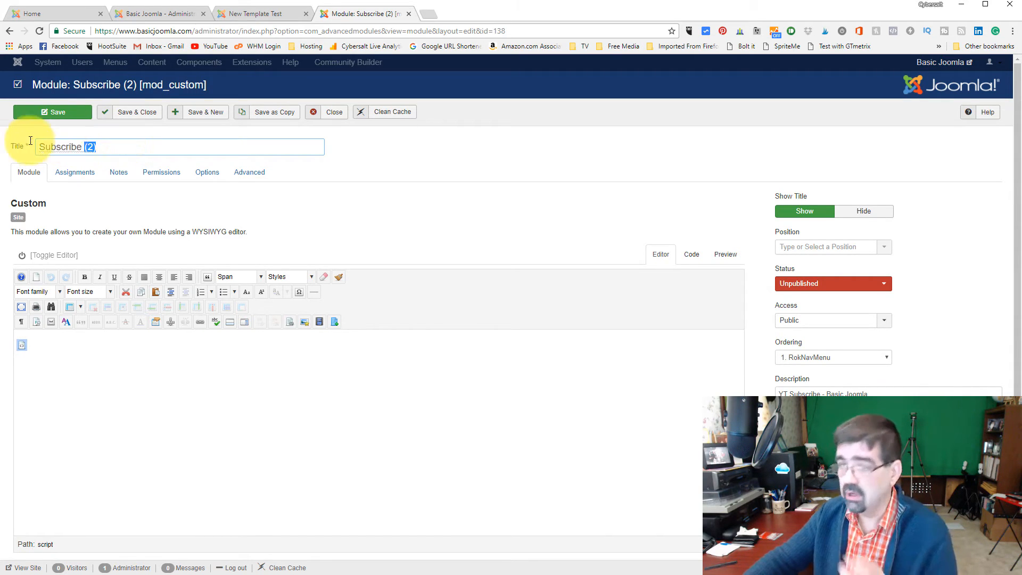
scroll(636, 259, down, 1)
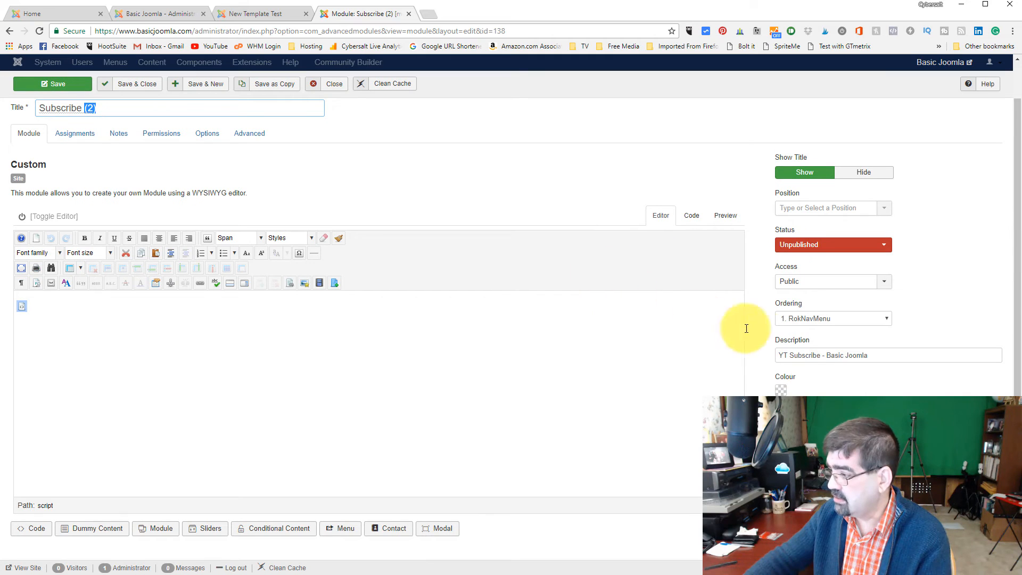
click(779, 355)
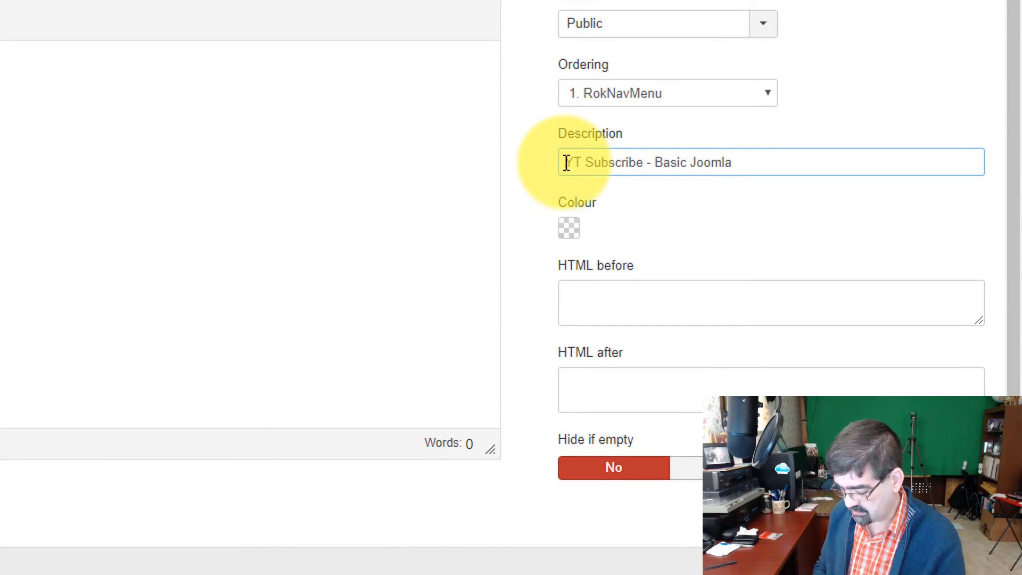
text(NEW TEMPLATE -)
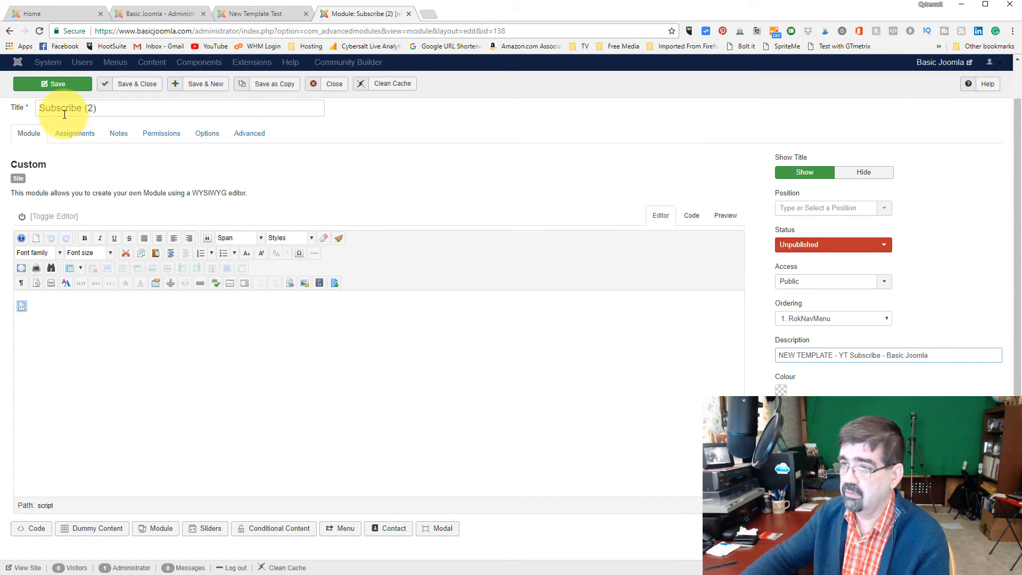
click(120, 88)
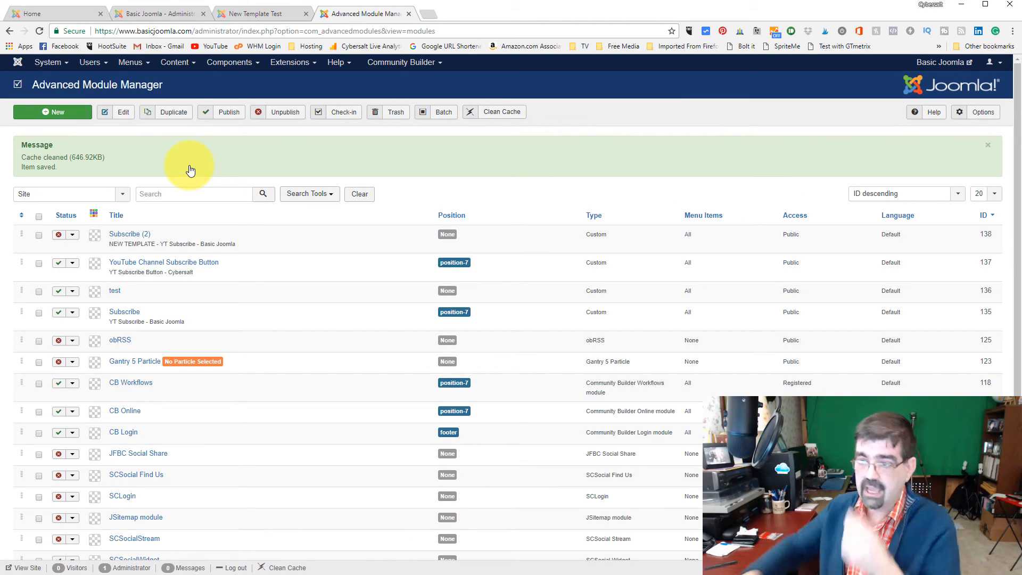
Reopen the Subscribe (2) module, close it without editing, and view the live New Template Test page
click(129, 235)
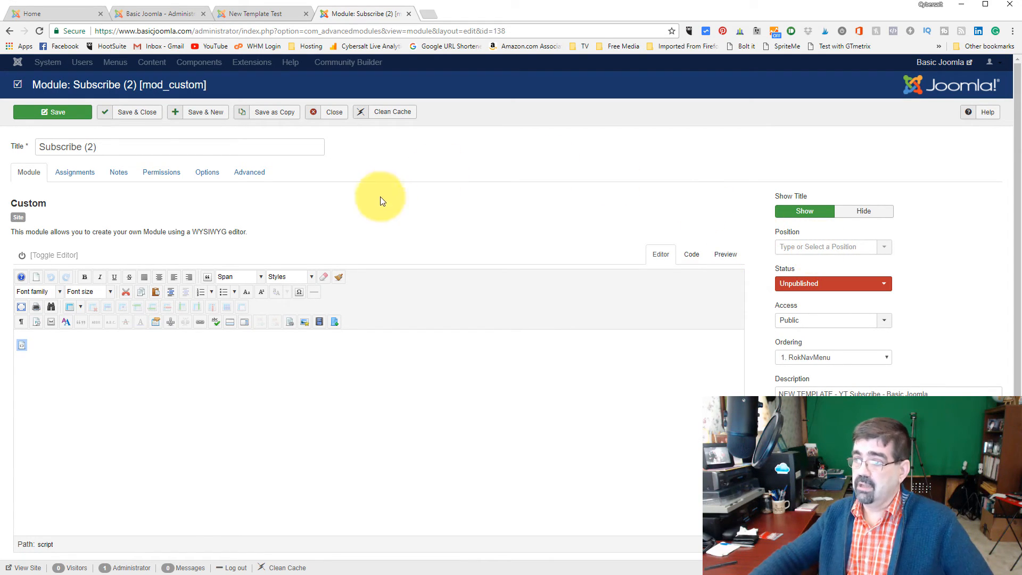
click(333, 116)
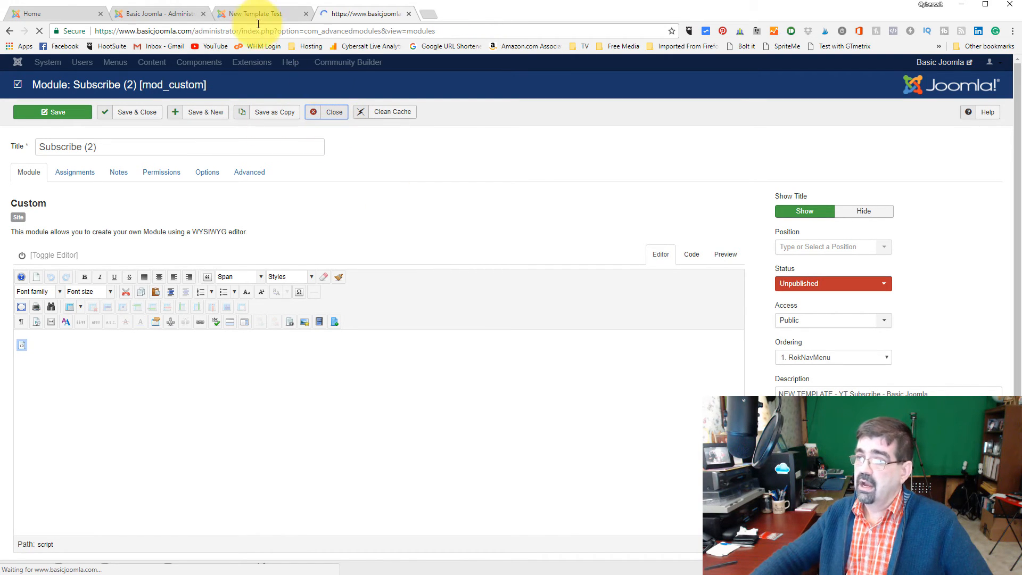
click(252, 13)
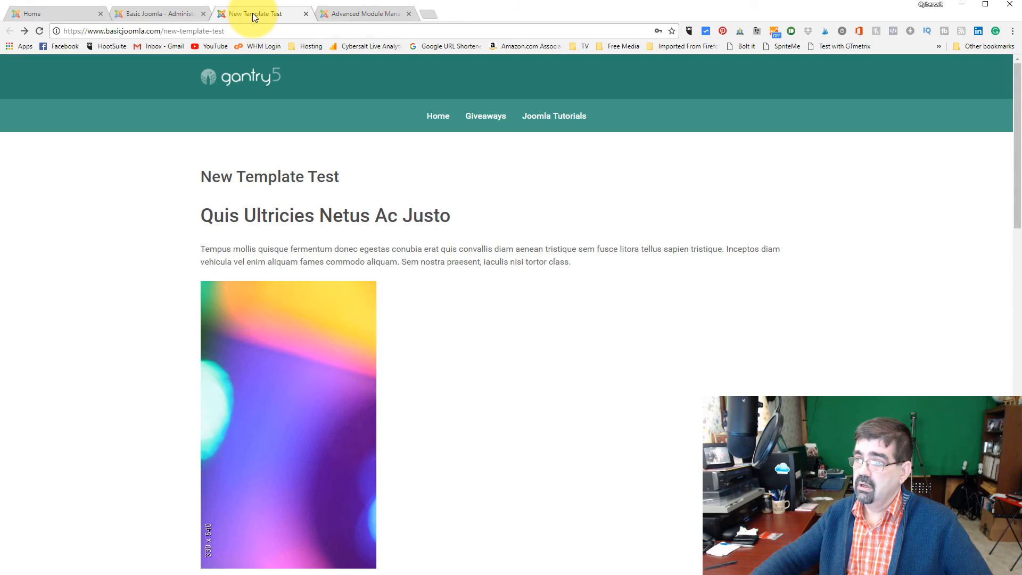
Open the Hydrogen theme's layout, review the Default outline's sections, and switch to the Base Outline
click(181, 15)
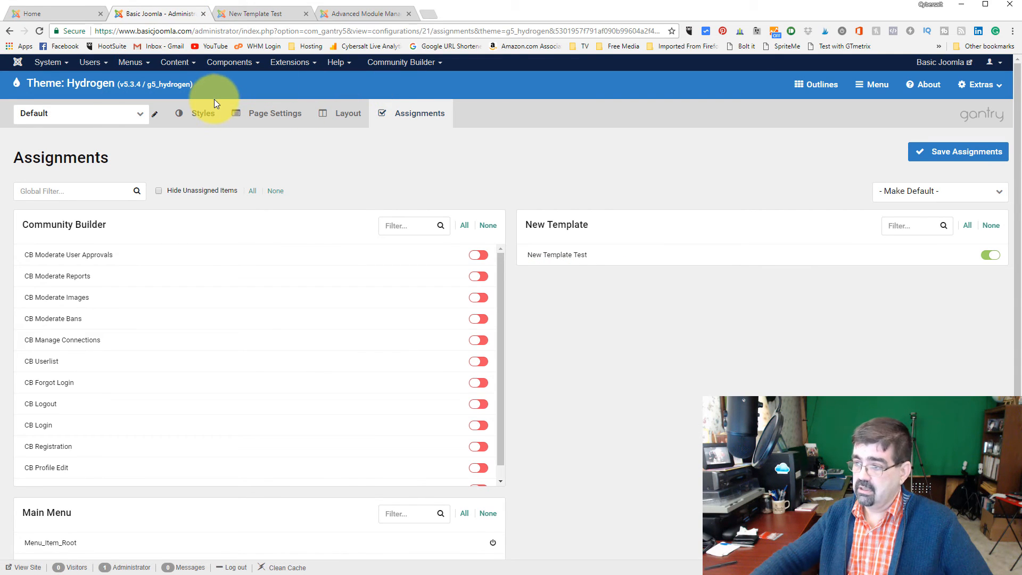
click(347, 118)
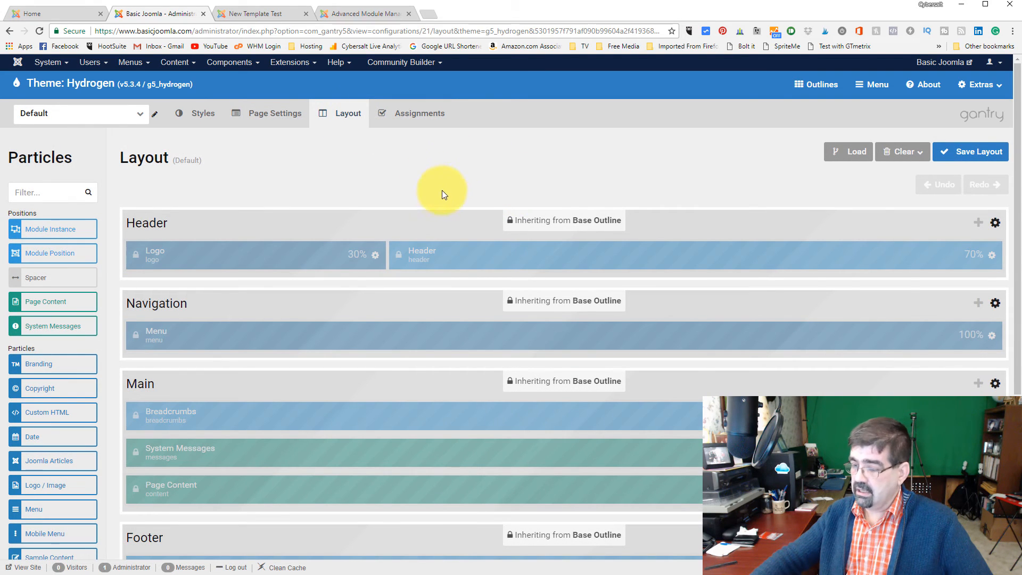
scroll(442, 193, down, 4)
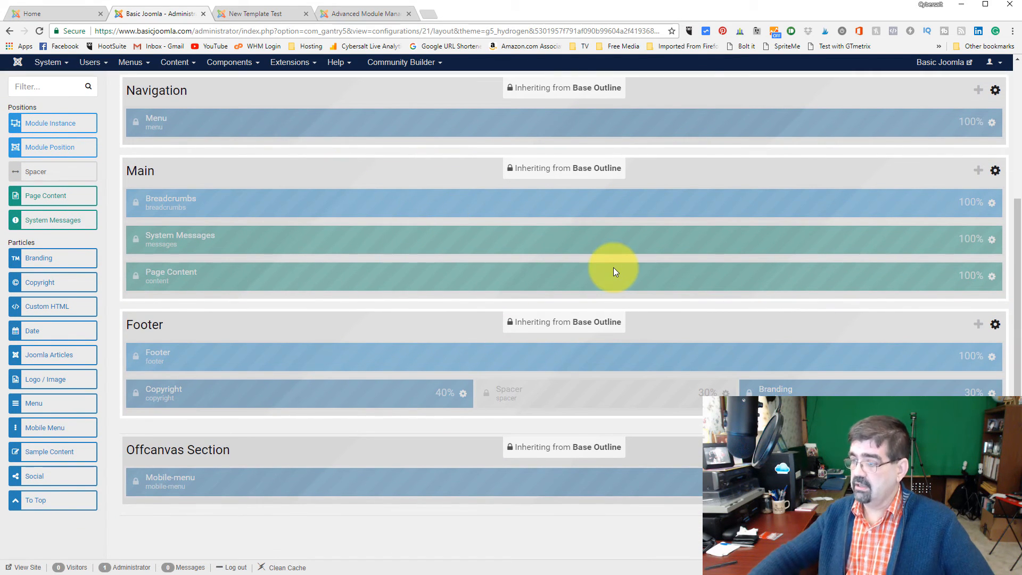
scroll(503, 309, up, 2)
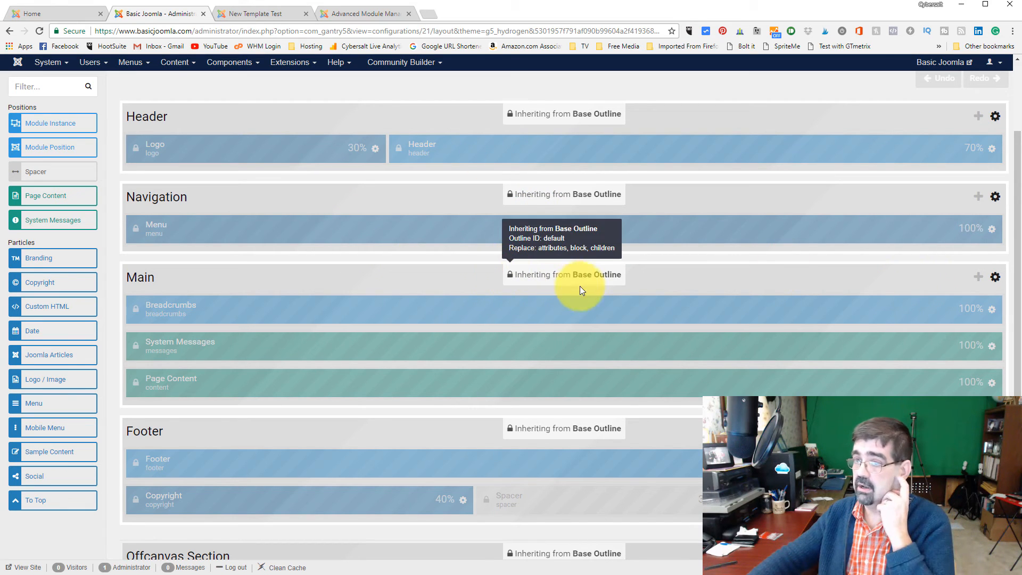
scroll(280, 225, up, 2)
click(135, 112)
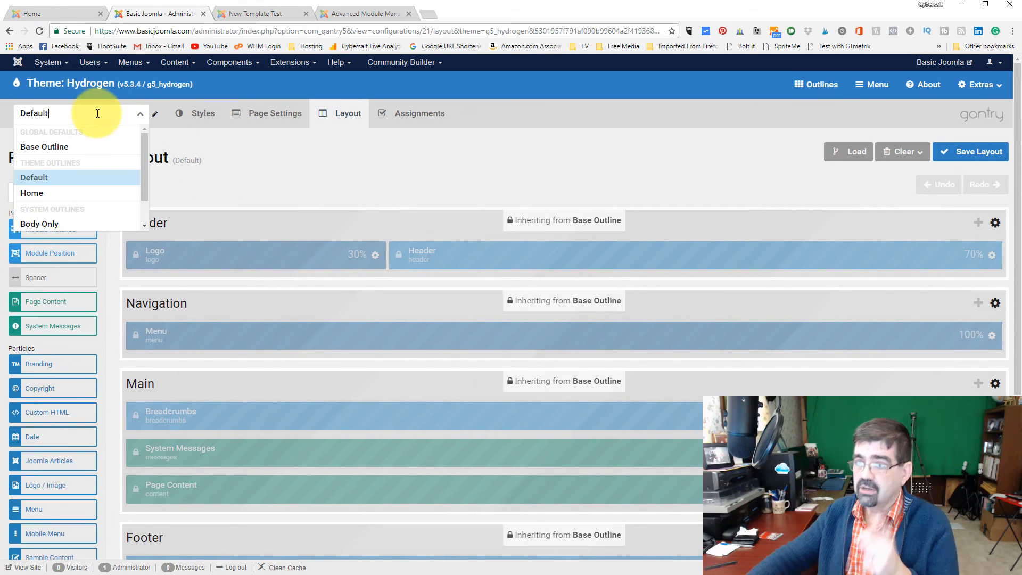
click(74, 145)
Add a Module Instance beside Page Content in the Main section, sized 25% against 75% for the content
scroll(394, 205, down, 3)
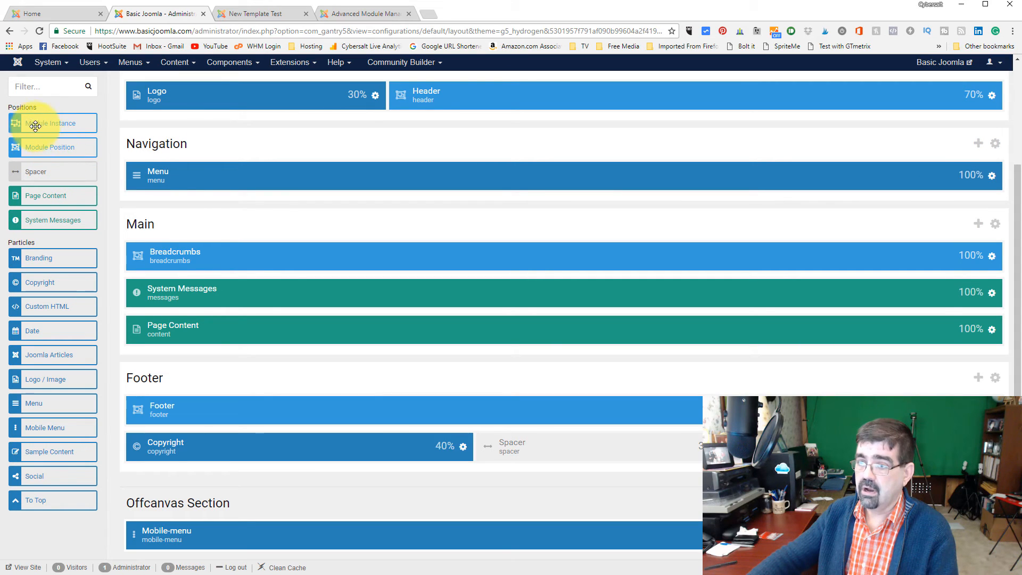
drag(32, 124, 1000, 370)
drag(563, 371, 782, 375)
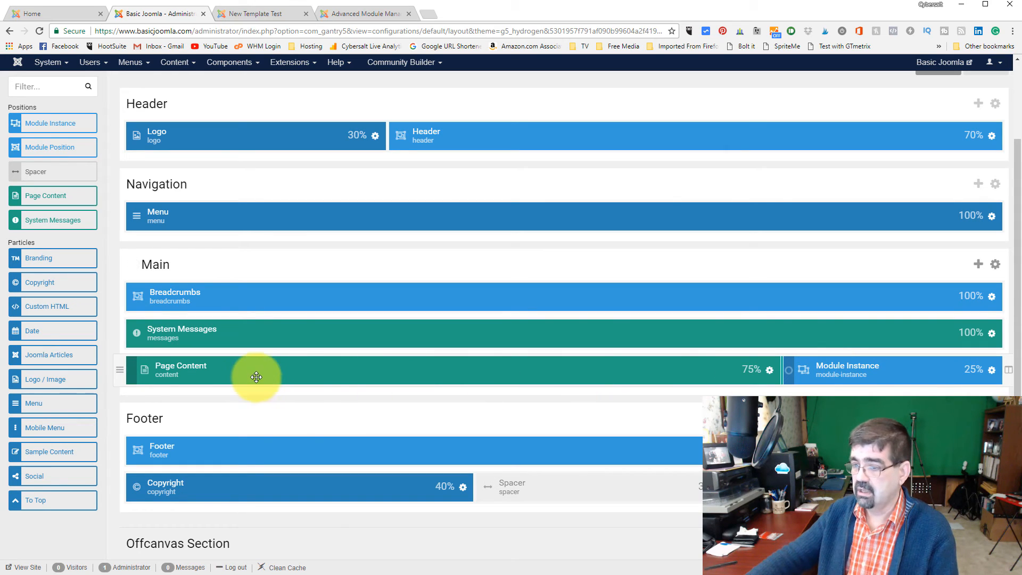
Assign the Subscribe (2) module, ID 138, to the new Module Instance, and apply and save it
click(991, 370)
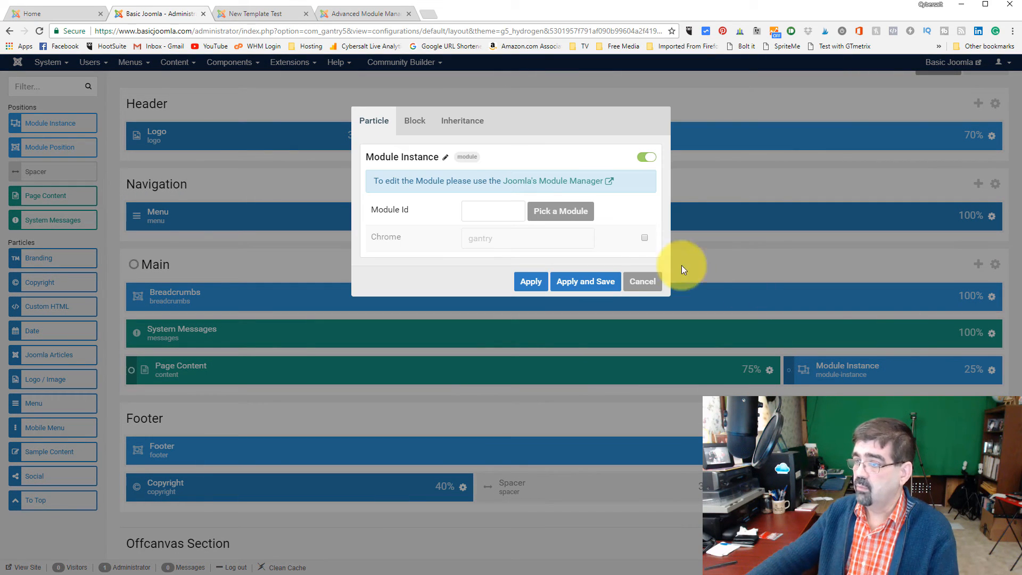
click(549, 211)
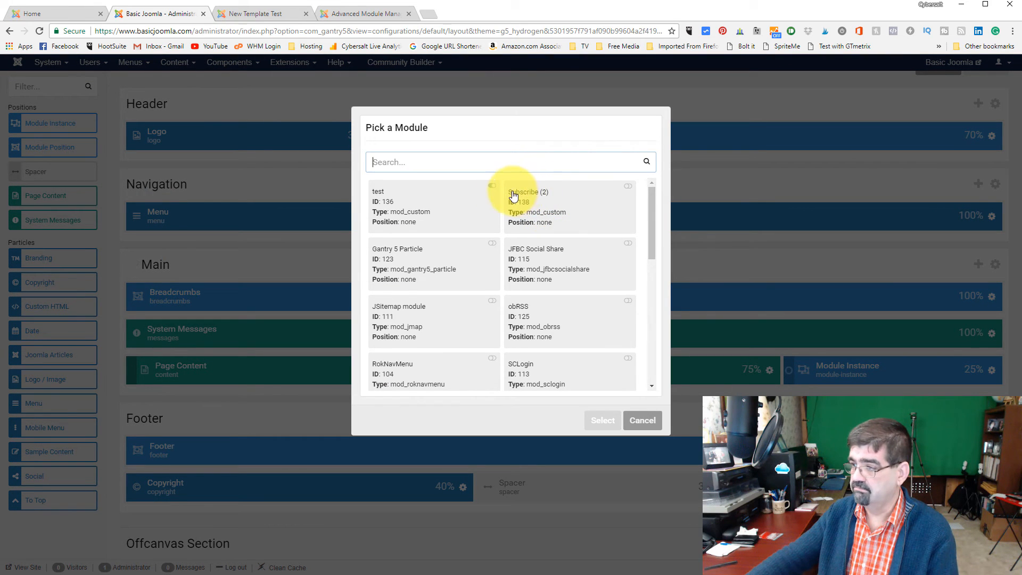
click(538, 197)
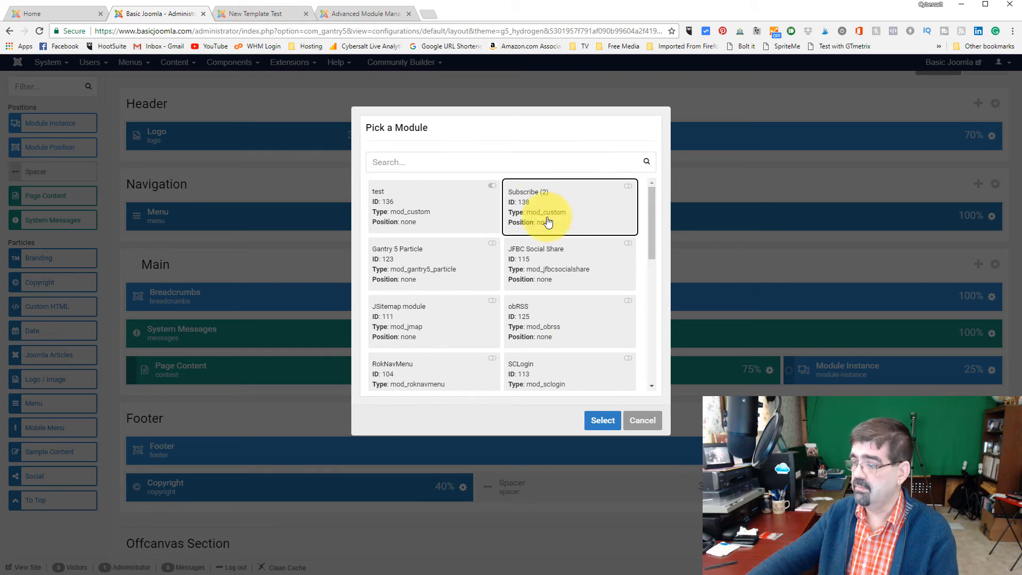
click(600, 420)
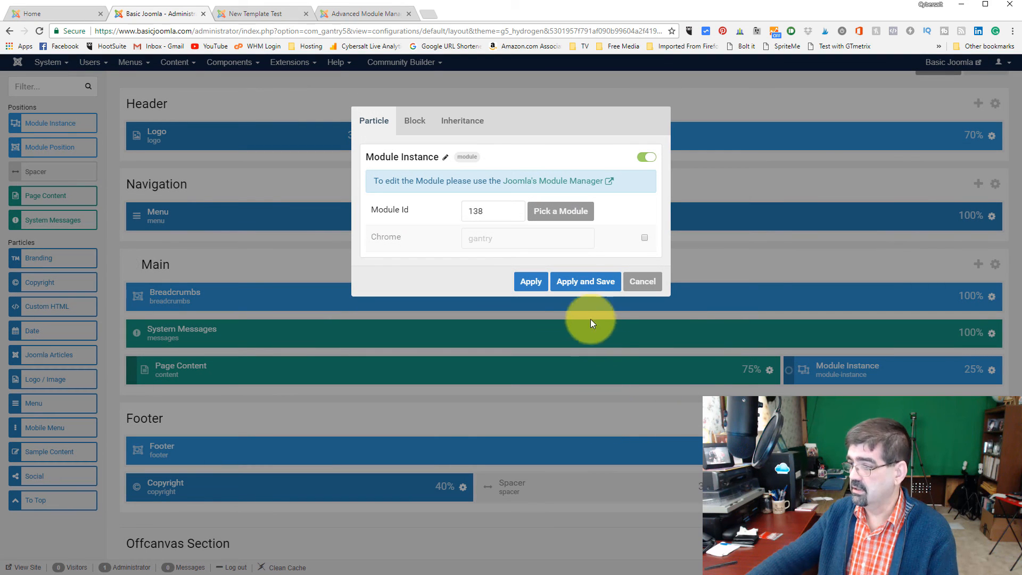
click(578, 282)
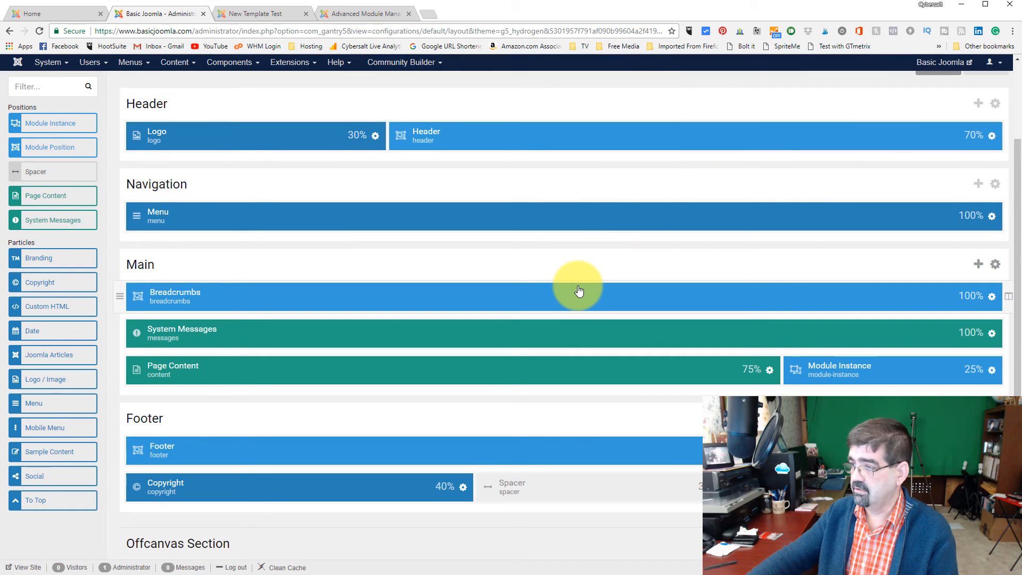
Clean the Joomla cache and reload the live New Template Test page
click(288, 568)
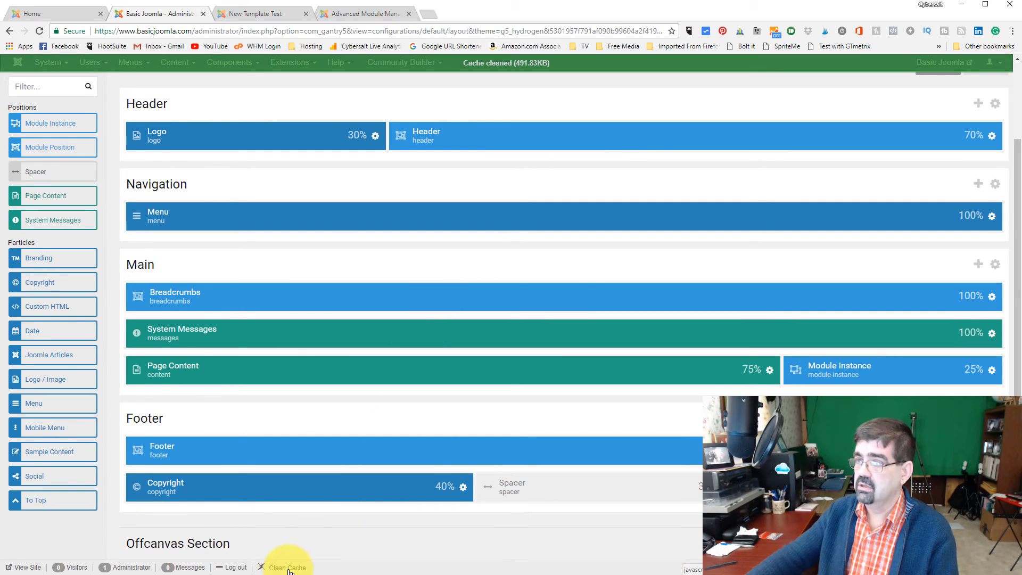
click(258, 13)
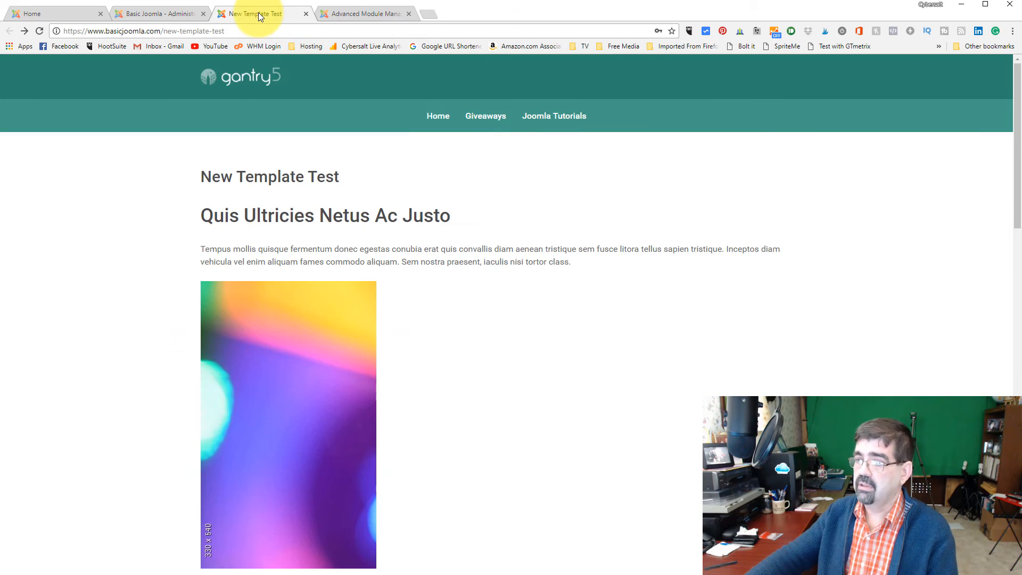
click(38, 31)
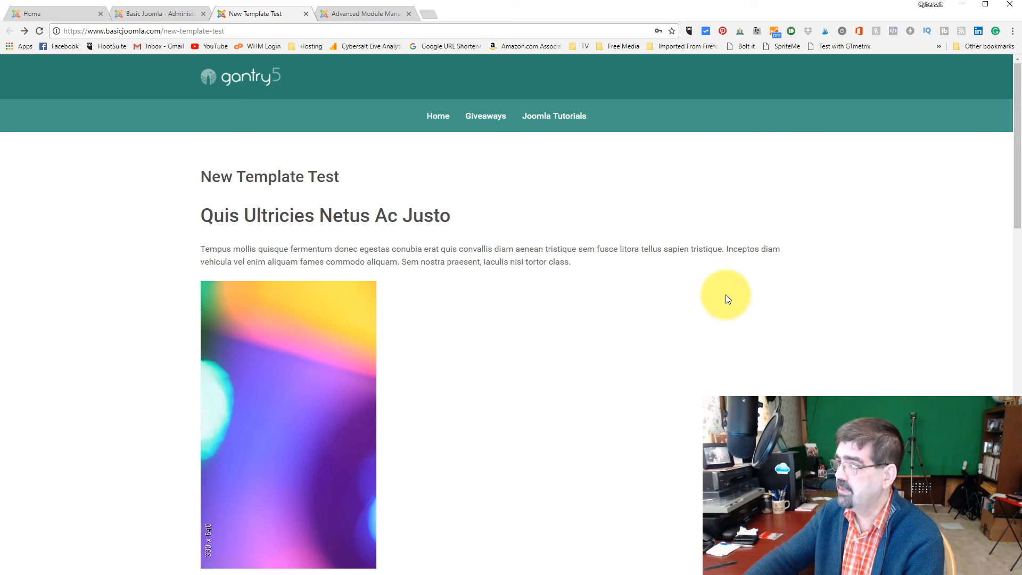
Publish the Subscribe (2) module, then reload the New Template Test page and check its layout
click(359, 13)
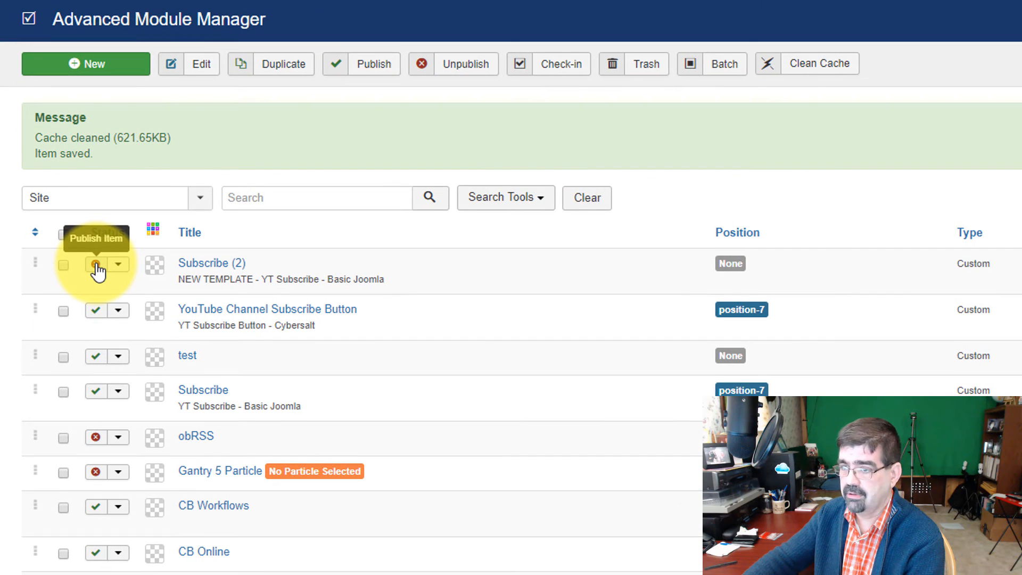
click(96, 264)
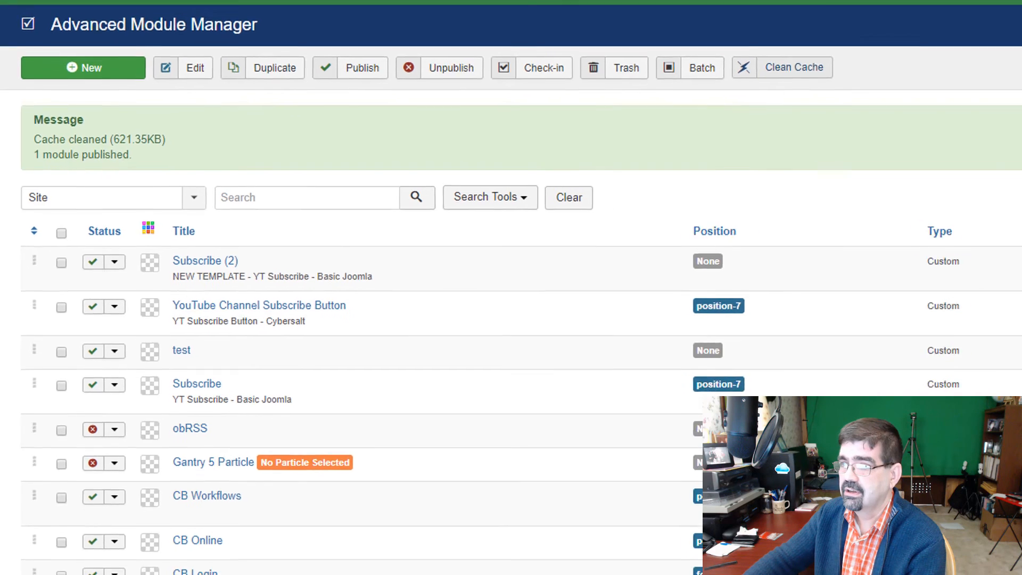
click(248, 14)
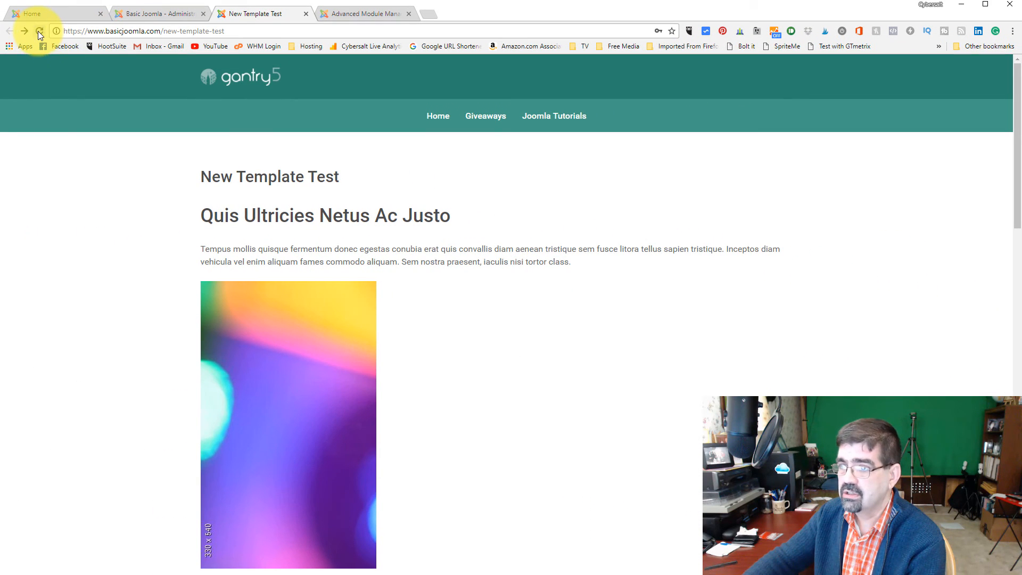
click(37, 31)
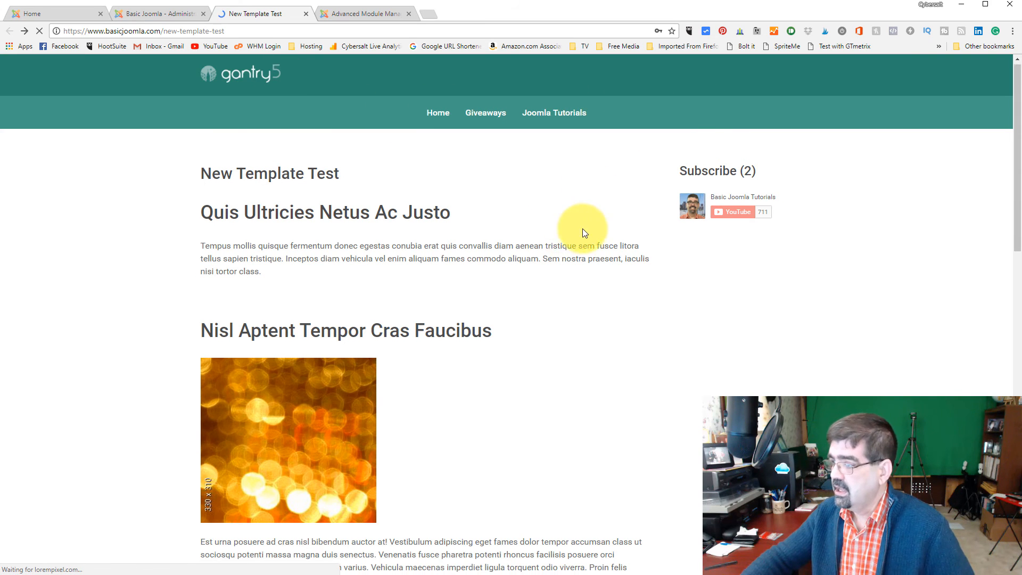
scroll(763, 321, down, 3)
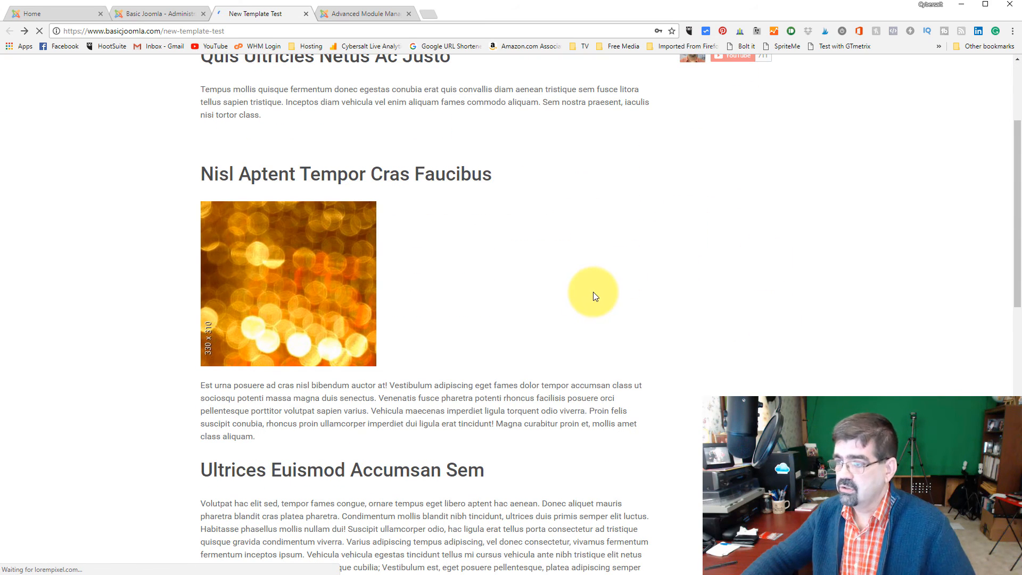
scroll(593, 292, up, 3)
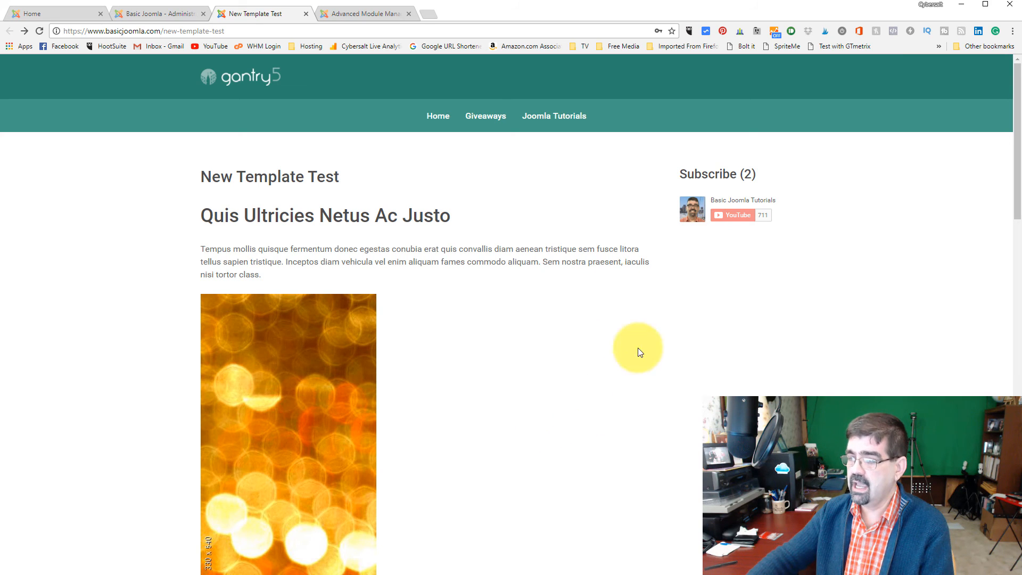
Open the live Basic Joomla home page from the administrator and compare it with the New Template Test page
click(137, 13)
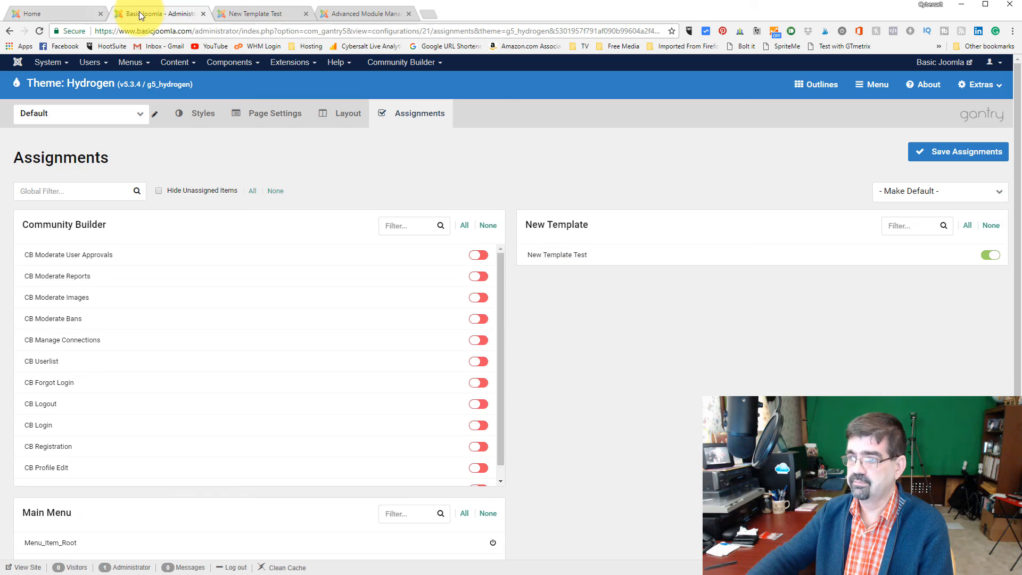
click(941, 62)
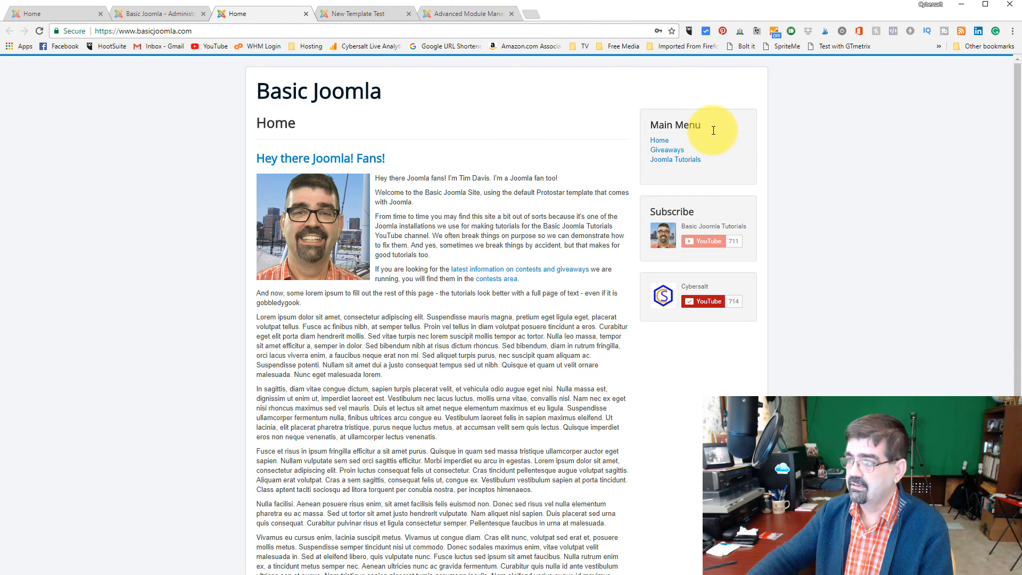
click(375, 11)
click(258, 12)
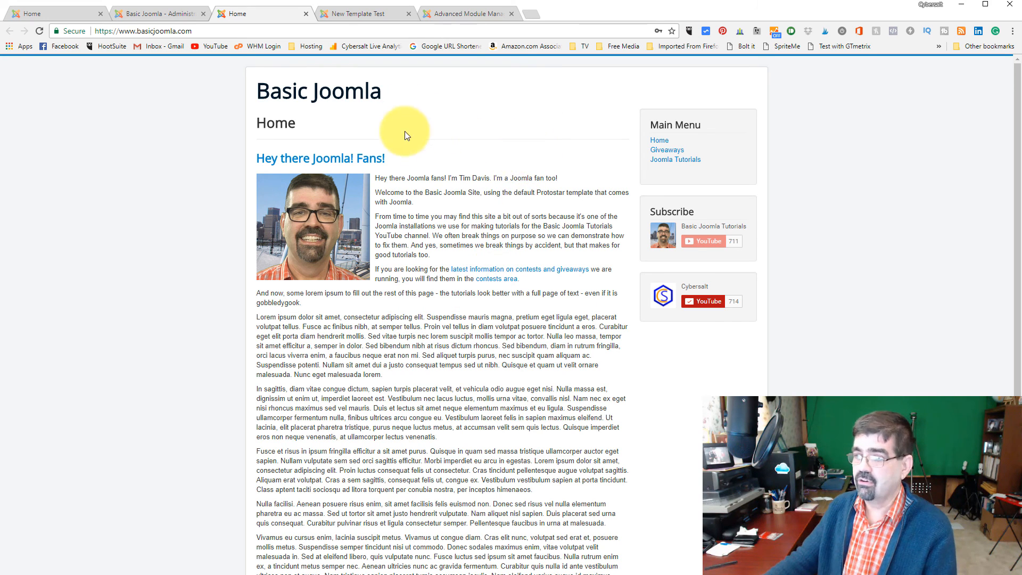
click(371, 17)
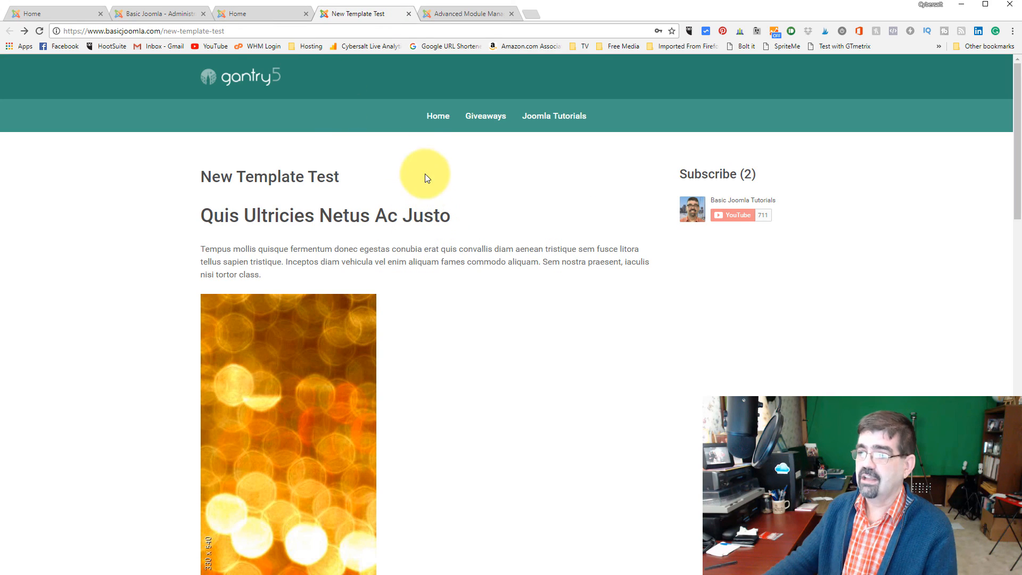